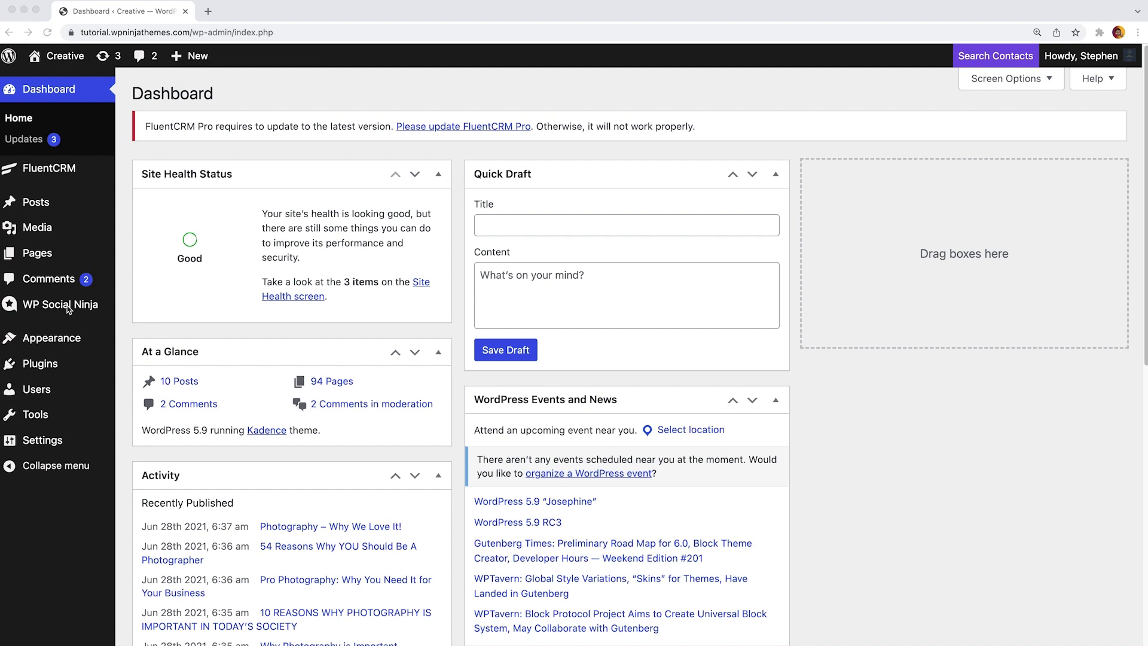
Step: Open the Facebook reviews configuration from All Platforms and begin connecting a new Facebook account
{"action": "mouse_move", "coordinate": [68, 308]}
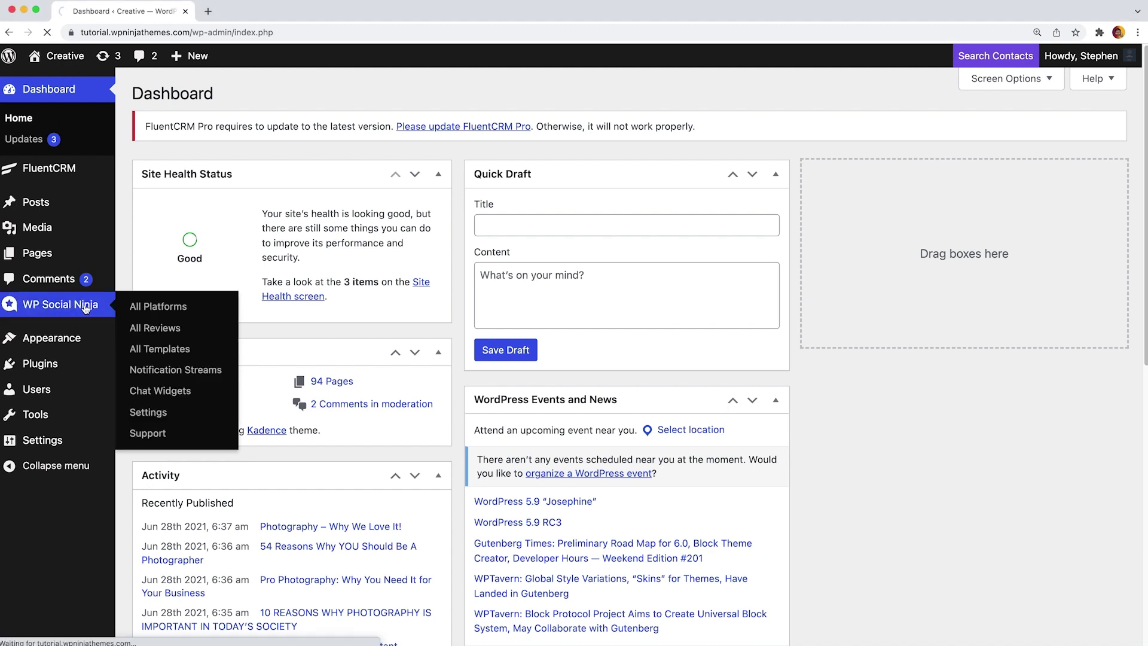
{"action": "left_click", "coordinate": [219, 307]}
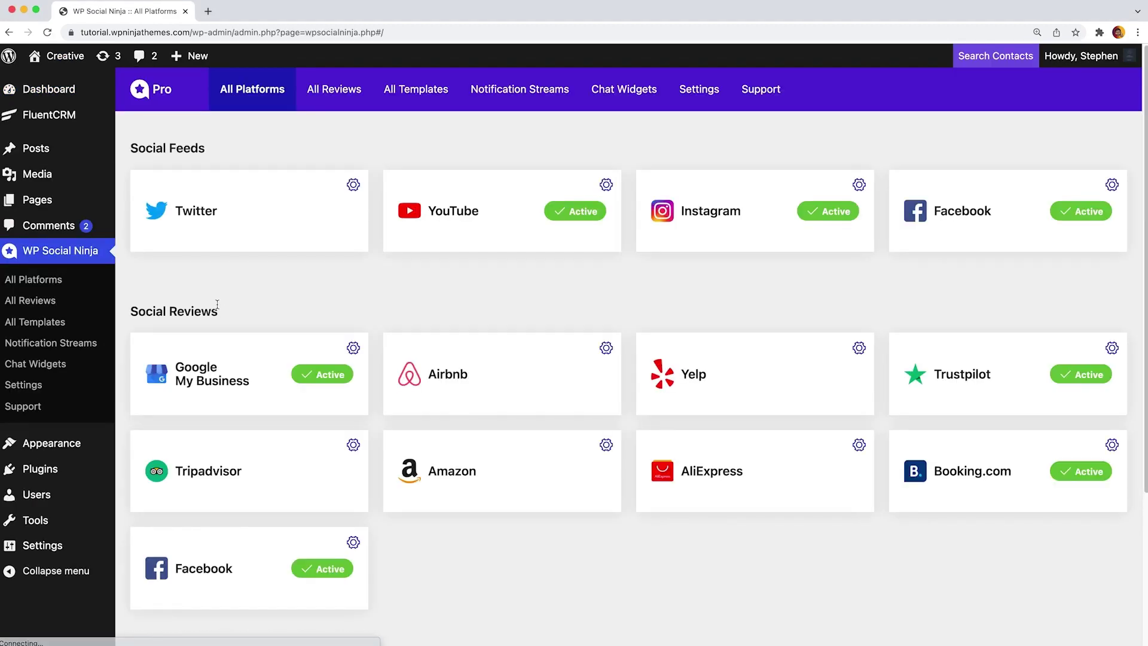
{"action": "left_click_drag", "start_coordinate": [131, 307], "coordinate": [225, 306]}
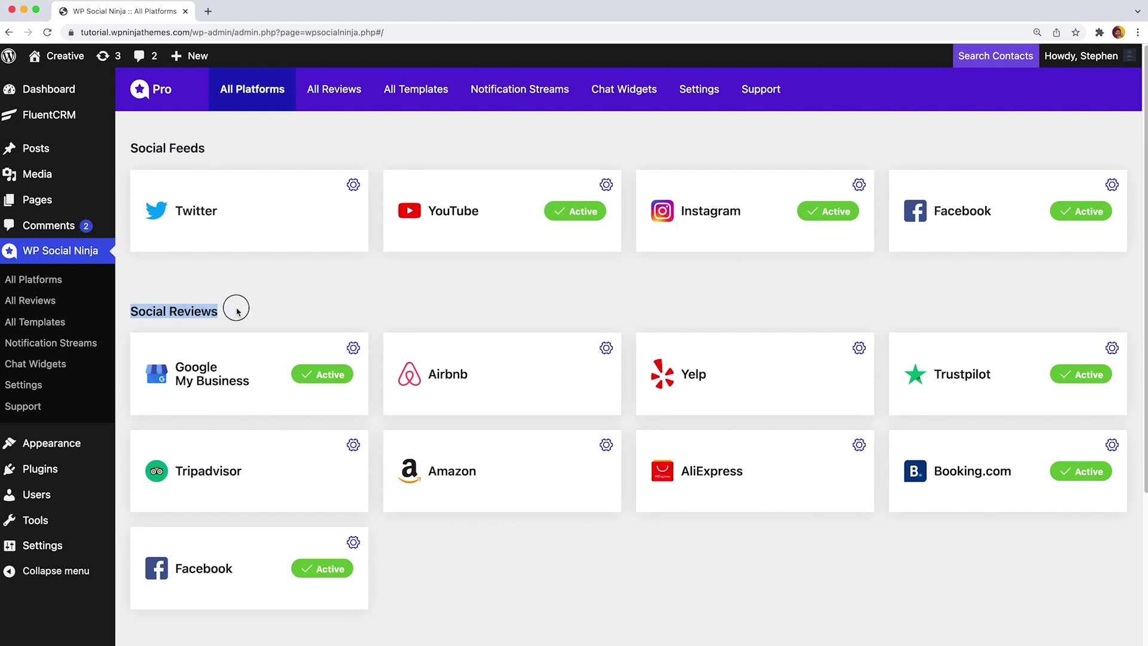
{"action": "left_click", "coordinate": [229, 549]}
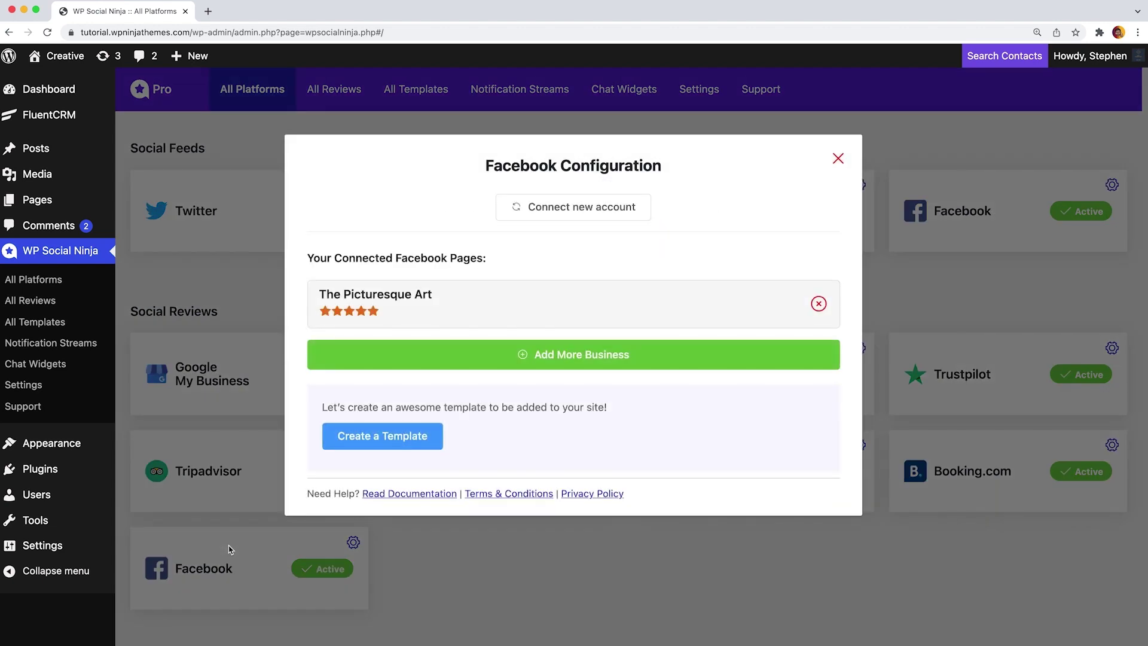
{"action": "left_click", "coordinate": [576, 218]}
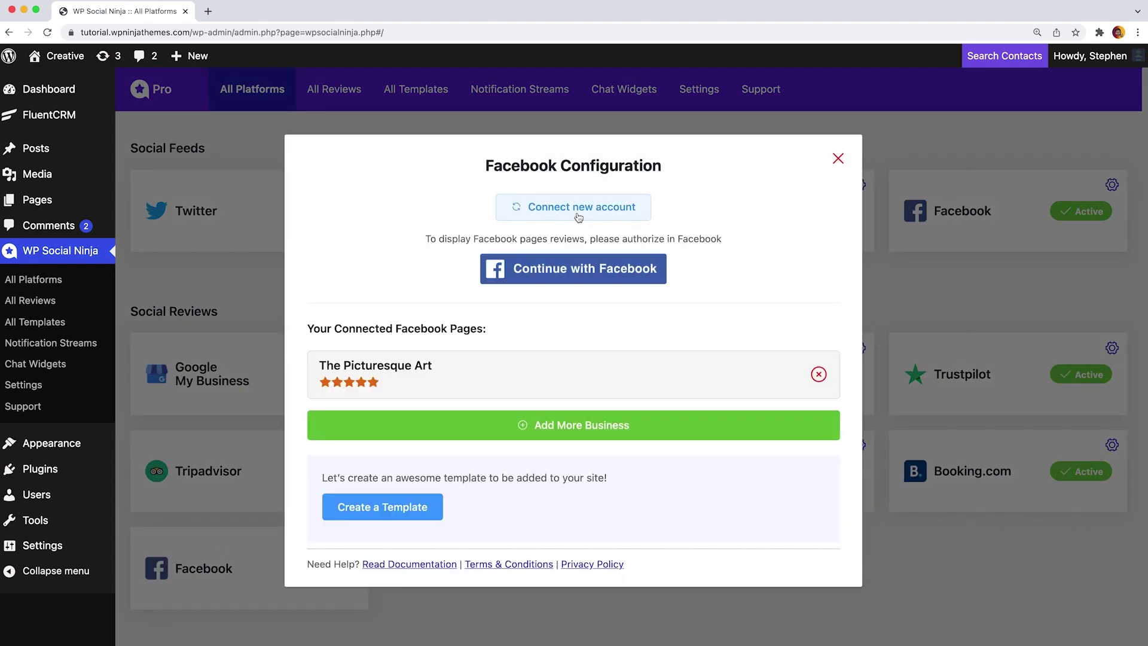
{"action": "left_click", "coordinate": [602, 283]}
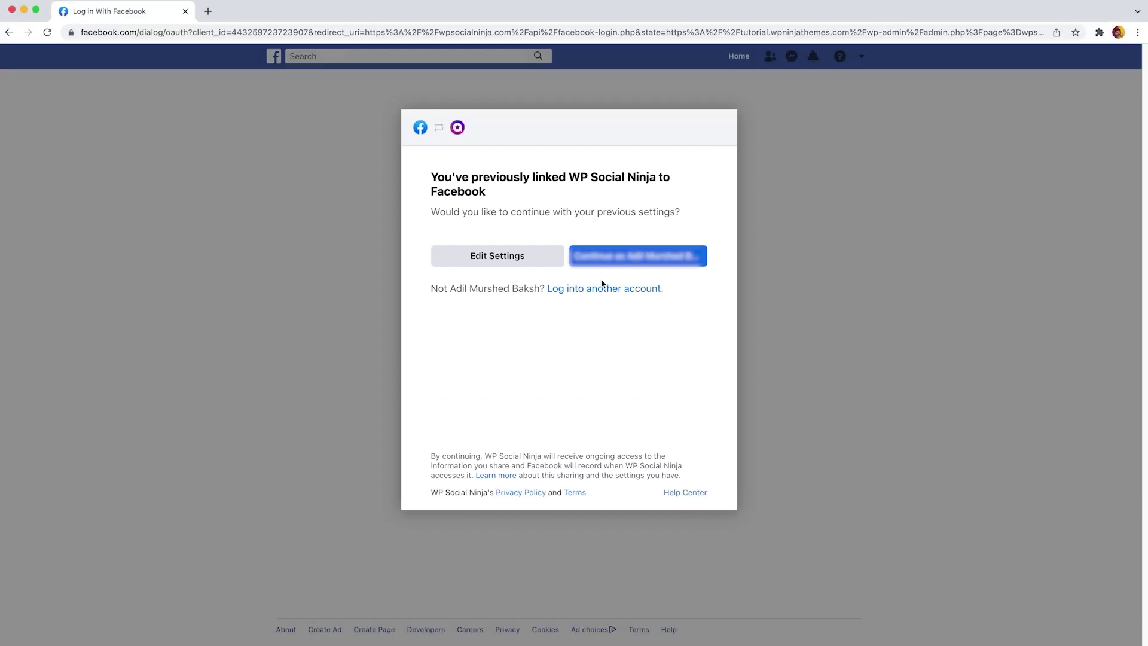
Step: Restart the Facebook authorization and make sure The Picturesque Art page is selected
{"action": "left_click", "coordinate": [628, 262]}
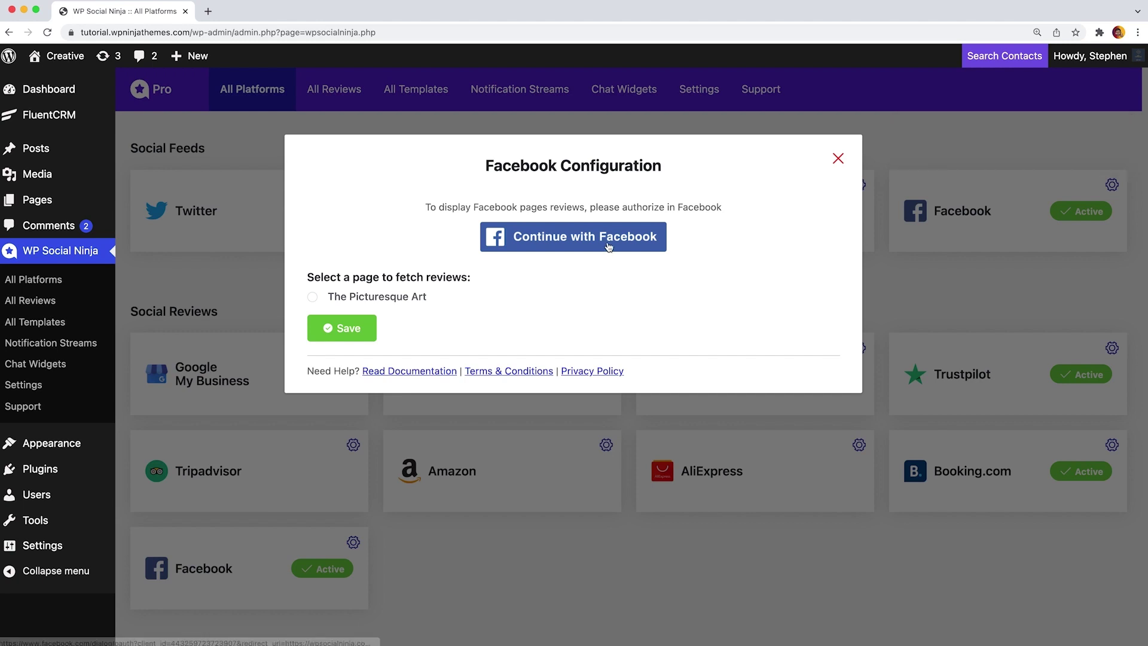
{"action": "left_click", "coordinate": [608, 247]}
{"action": "left_click", "coordinate": [529, 259]}
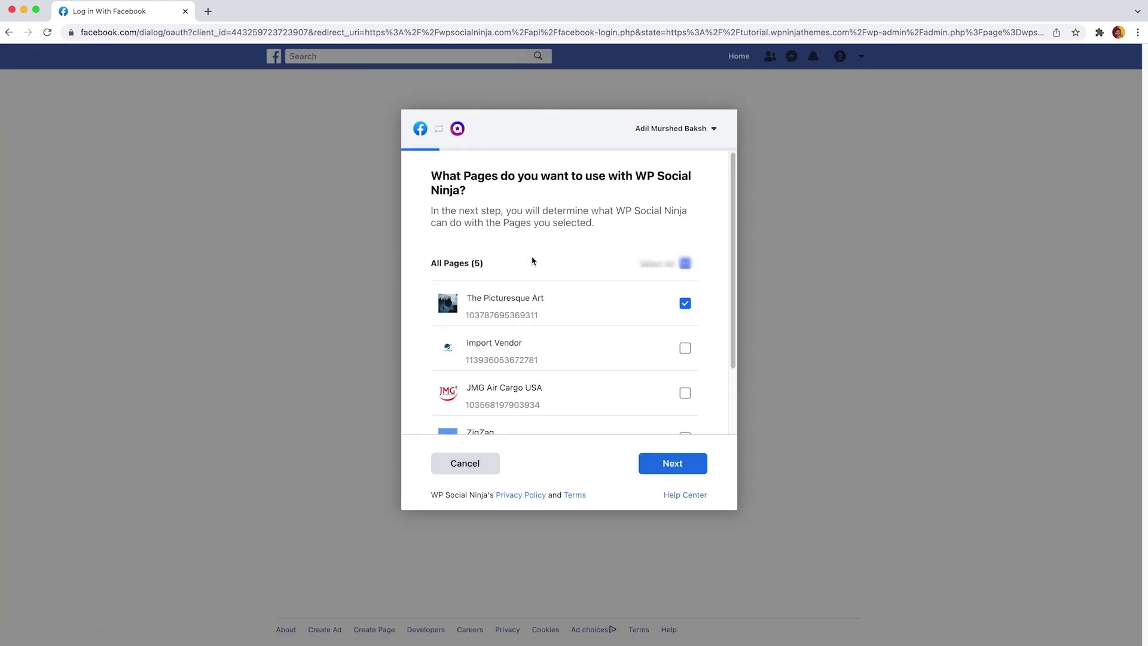
{"action": "left_click", "coordinate": [684, 305]}
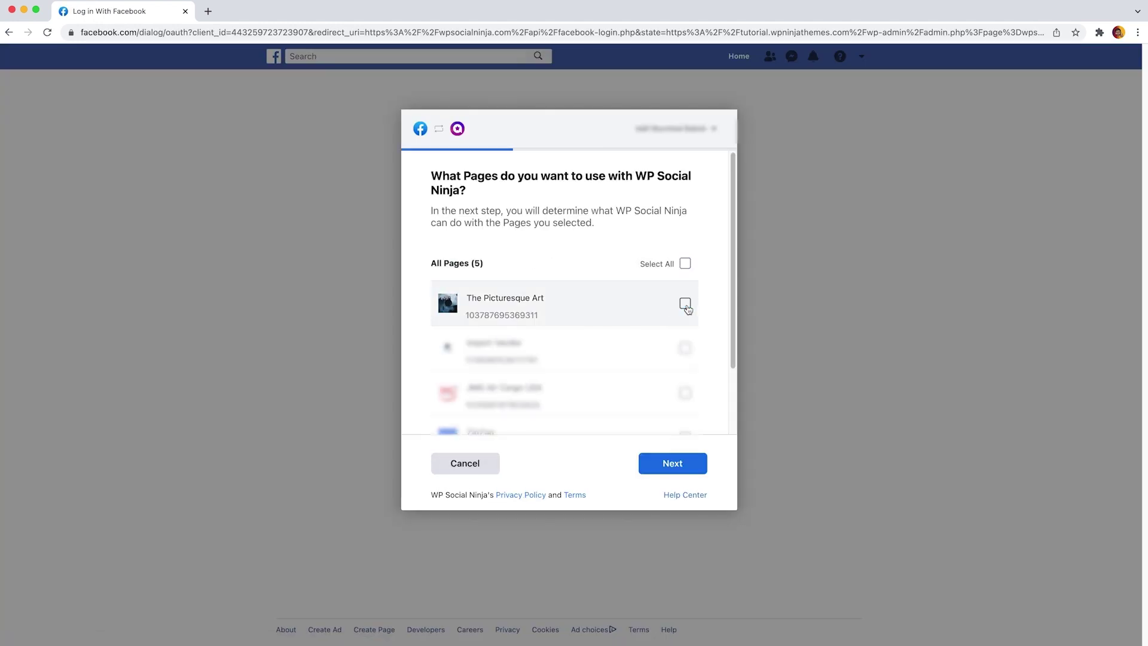
{"action": "left_click", "coordinate": [685, 303]}
Step: Grant the page permissions and finish linking back to WordPress
{"action": "left_click", "coordinate": [696, 470]}
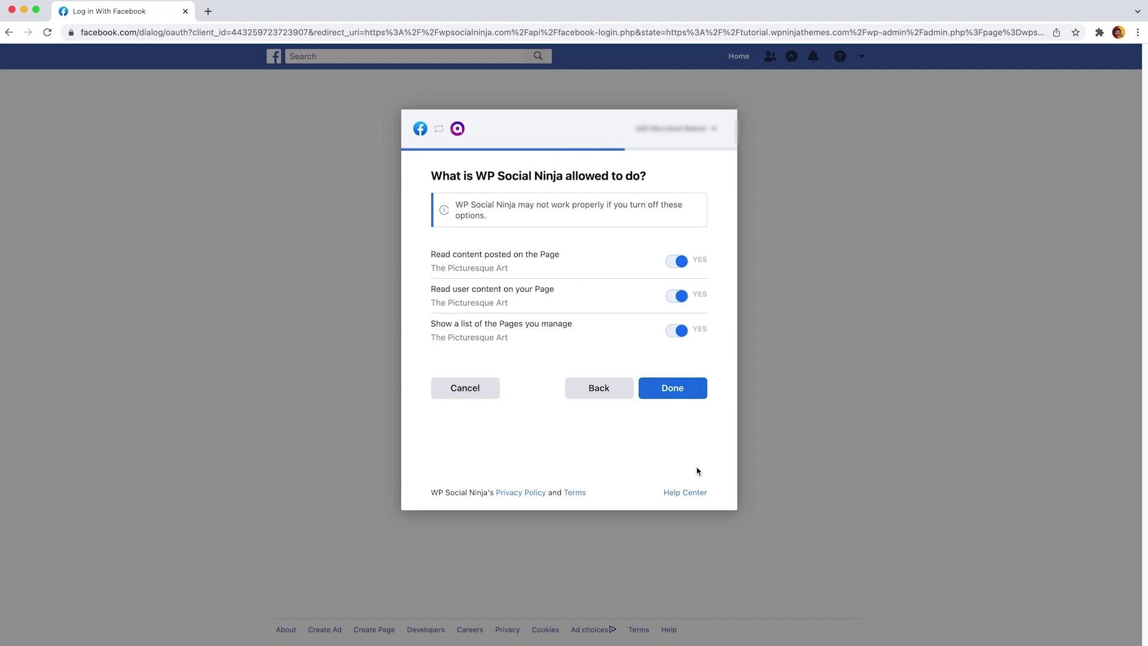
{"action": "left_click", "coordinate": [669, 386]}
{"action": "left_click", "coordinate": [692, 392]}
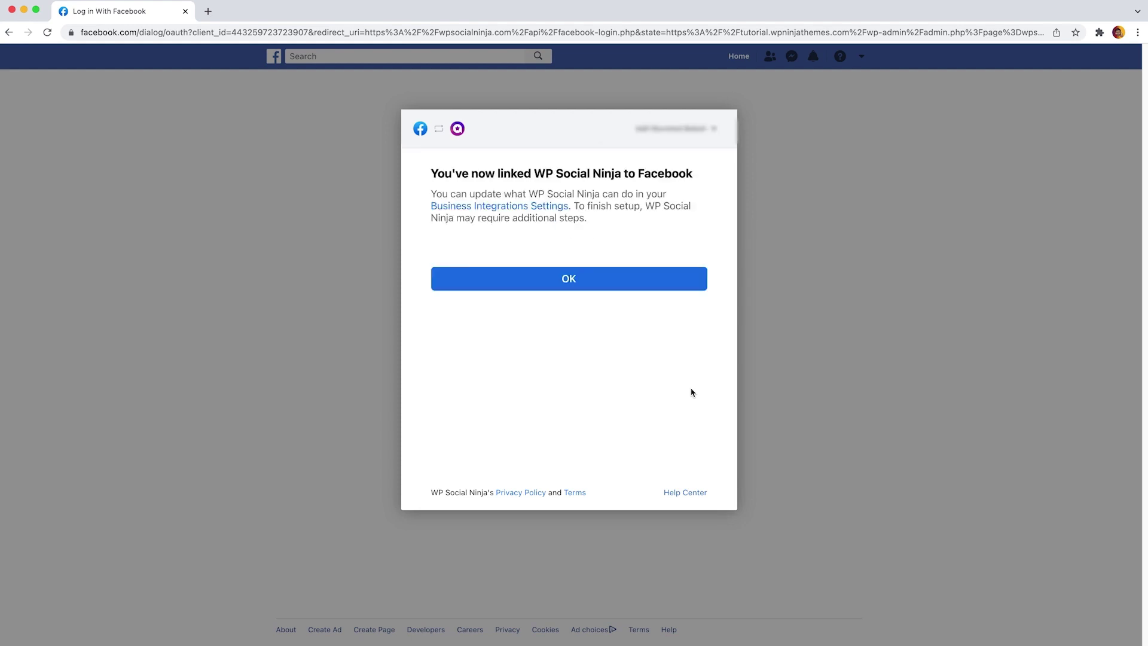
{"action": "left_click", "coordinate": [655, 277]}
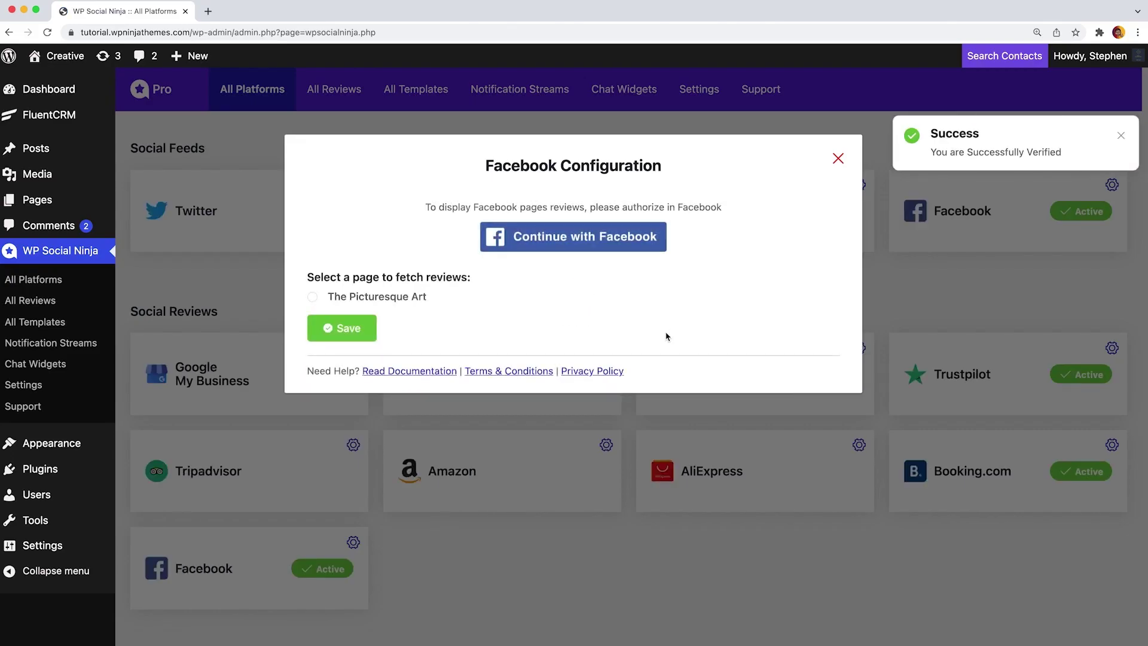
Step: Select The Picturesque Art as the Facebook review source and save
{"action": "left_click", "coordinate": [312, 297]}
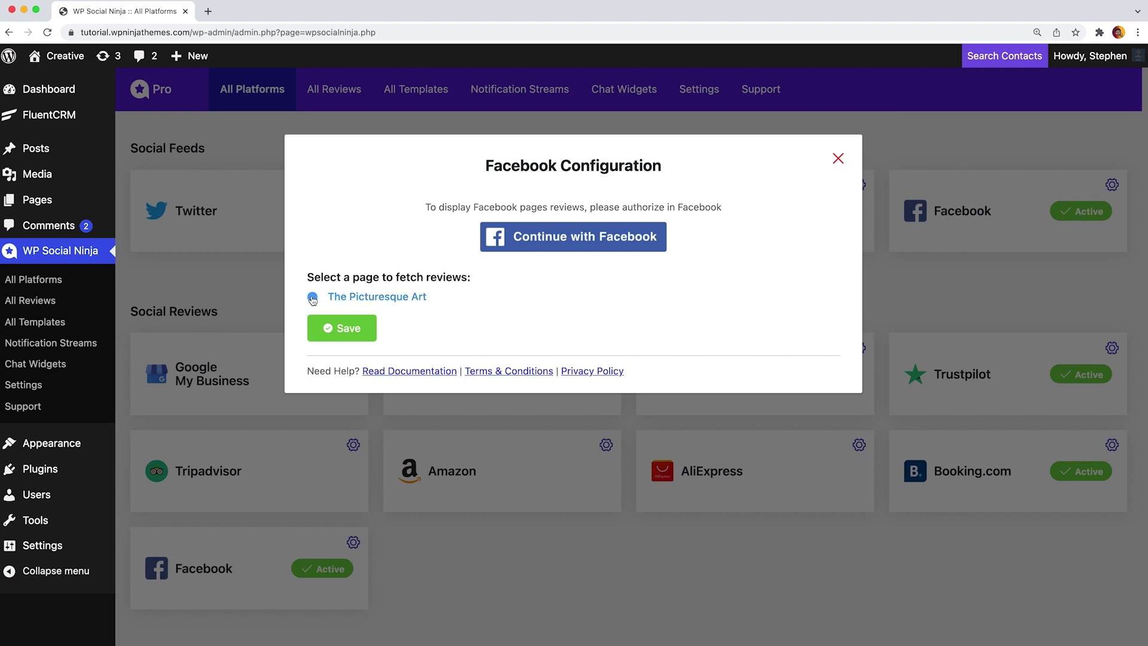
{"action": "left_click", "coordinate": [366, 334]}
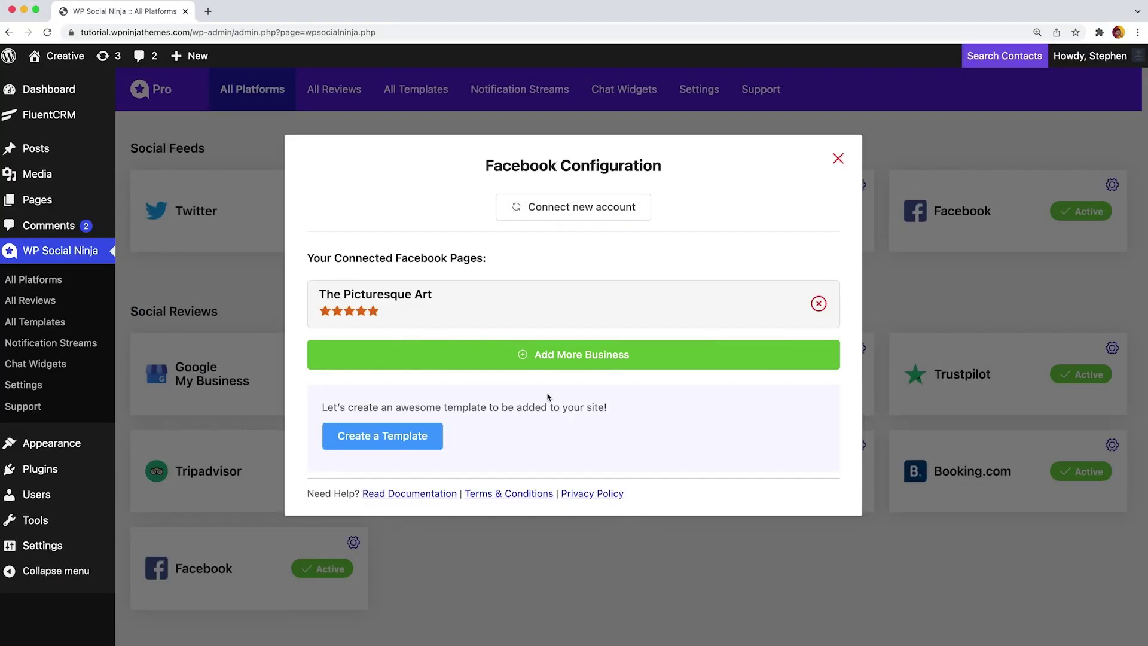
Step: Create a new Facebook reviews template and confirm its Source platform is Facebook
{"action": "left_click", "coordinate": [396, 441]}
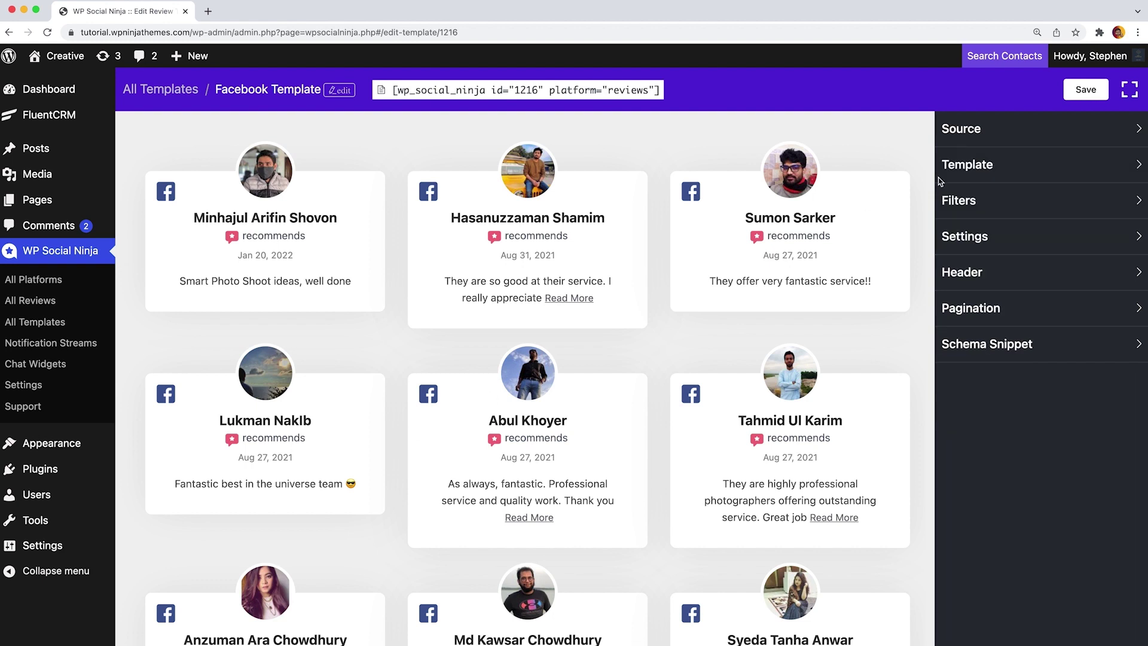
{"action": "left_click", "coordinate": [1105, 133]}
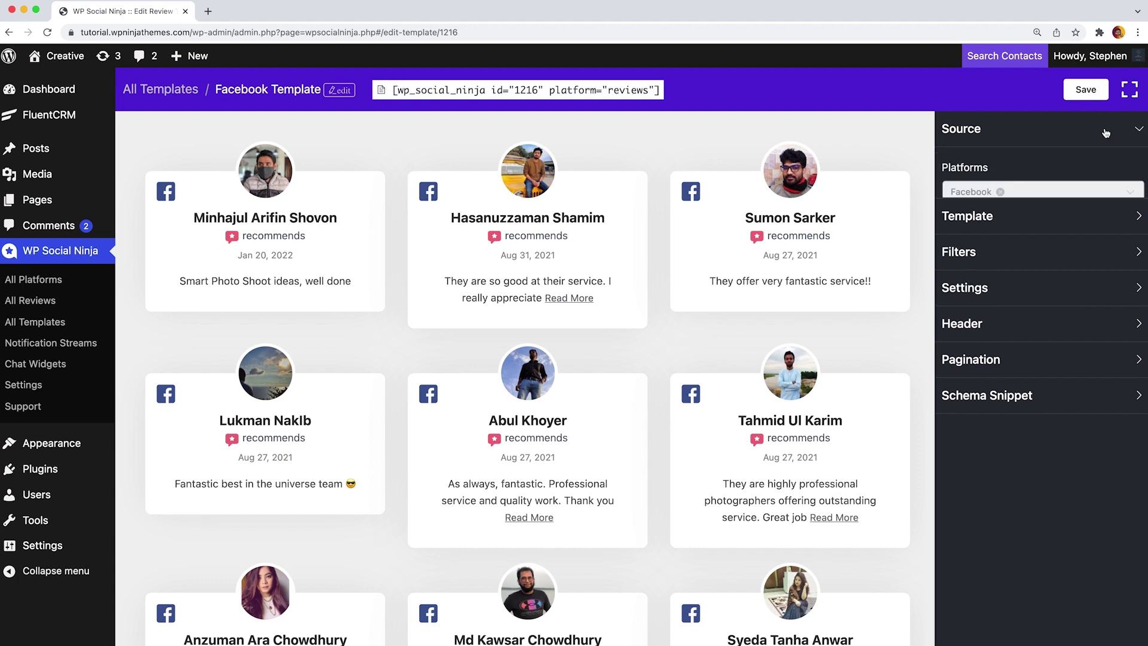
{"action": "left_click_drag", "start_coordinate": [941, 170], "coordinate": [992, 166]}
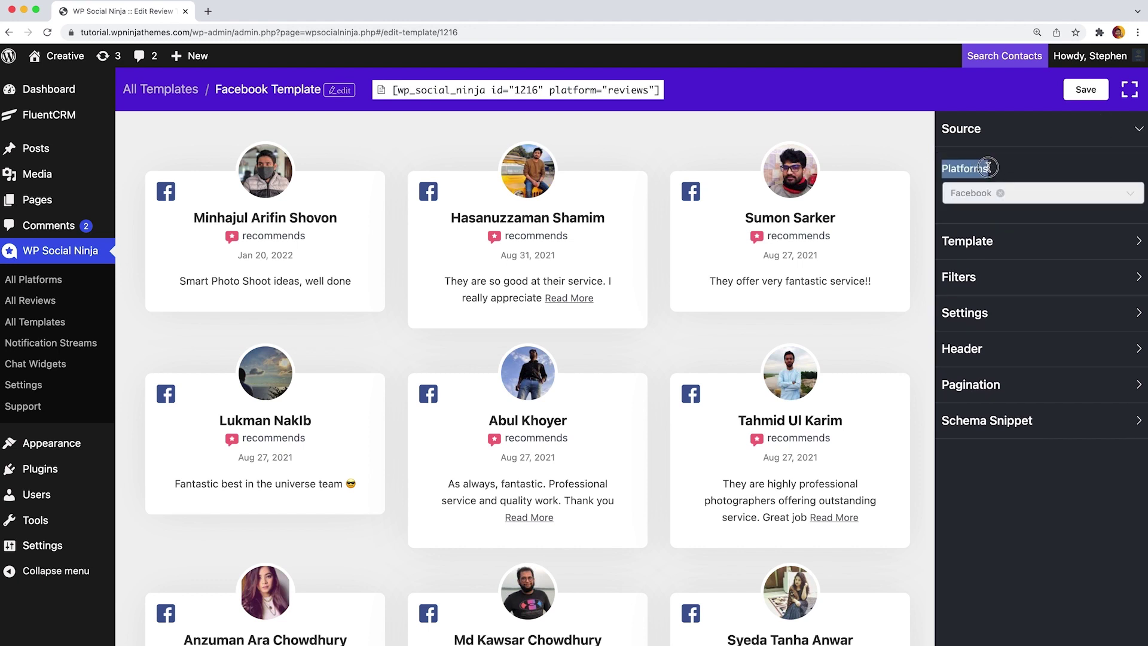
{"action": "left_click", "coordinate": [1046, 173]}
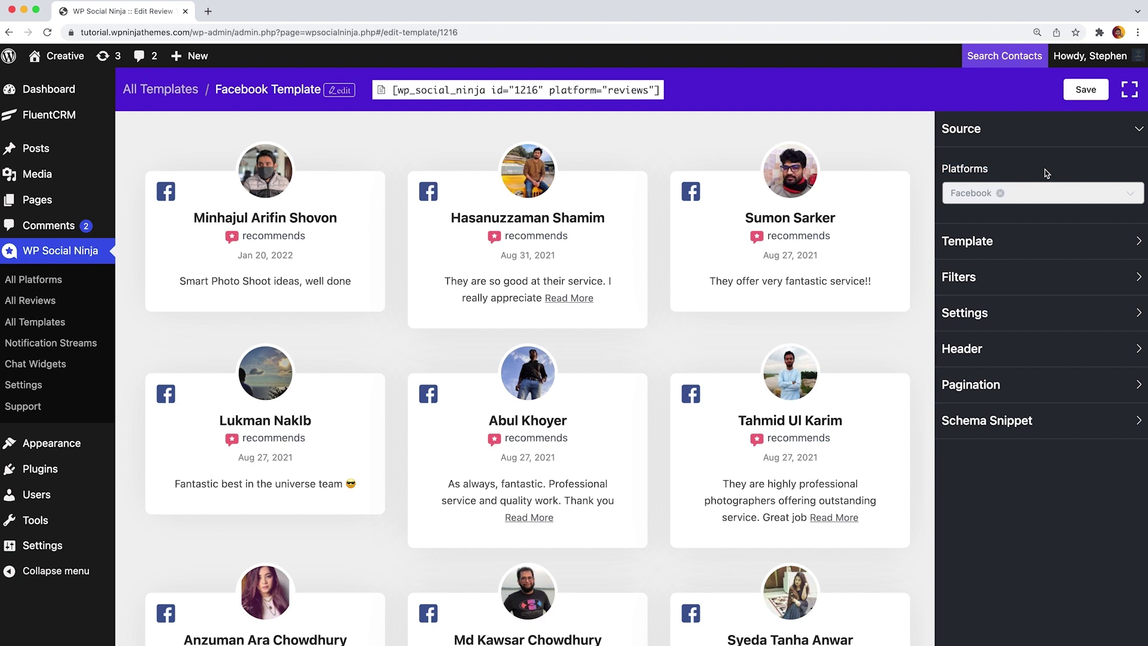
{"action": "left_click", "coordinate": [1041, 190]}
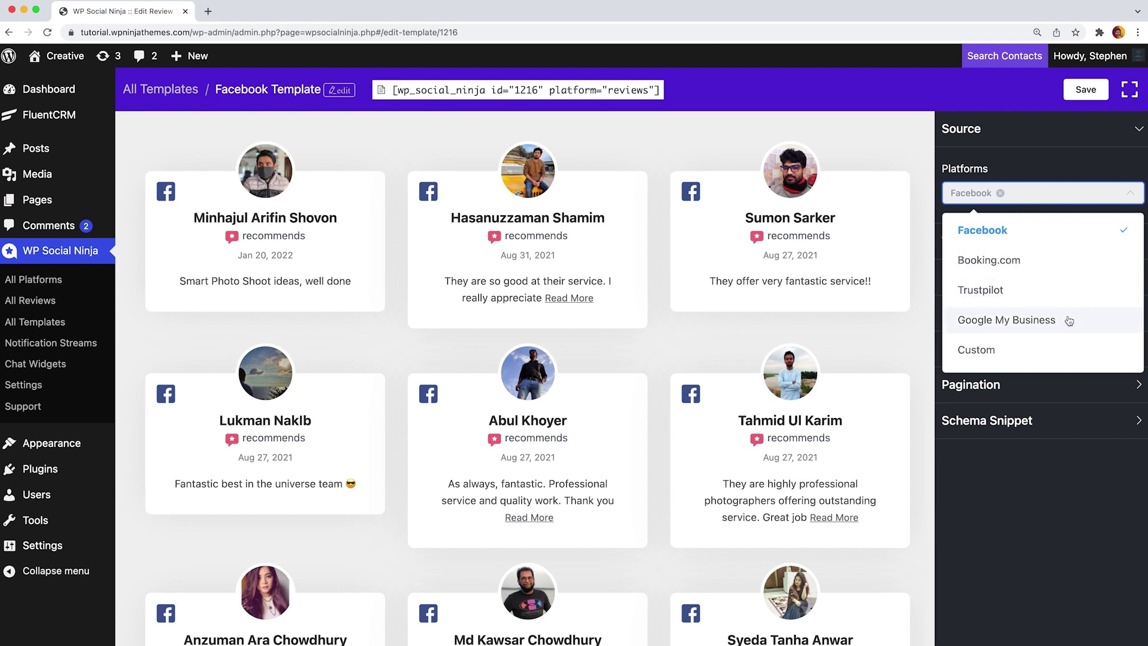
{"action": "left_click", "coordinate": [1040, 191]}
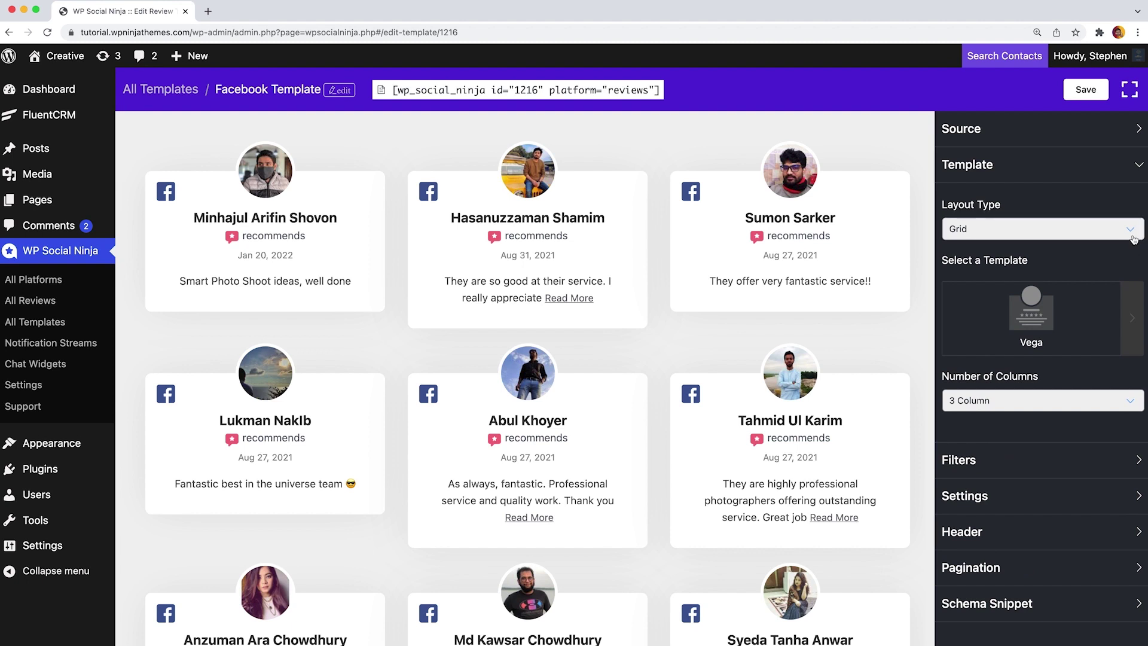
Step: Try the Slider, Masonry and Badge layout types, settling on Masonry
{"action": "left_click", "coordinate": [1133, 239]}
{"action": "left_click", "coordinate": [1038, 291]}
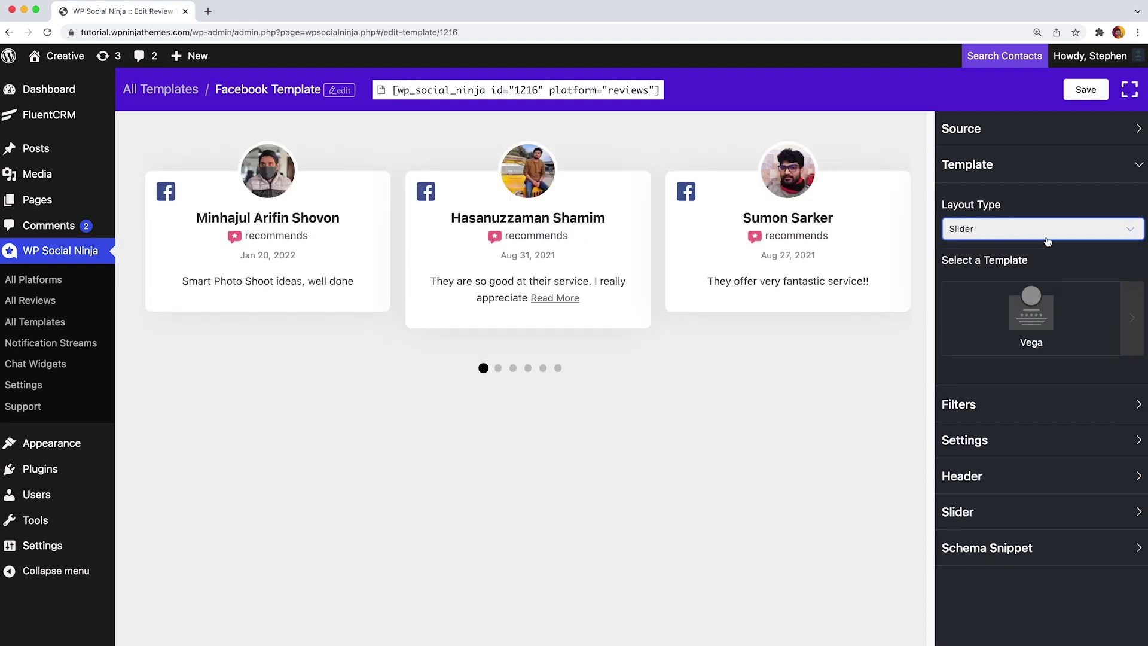
{"action": "left_click", "coordinate": [1047, 242]}
{"action": "left_click", "coordinate": [1012, 329]}
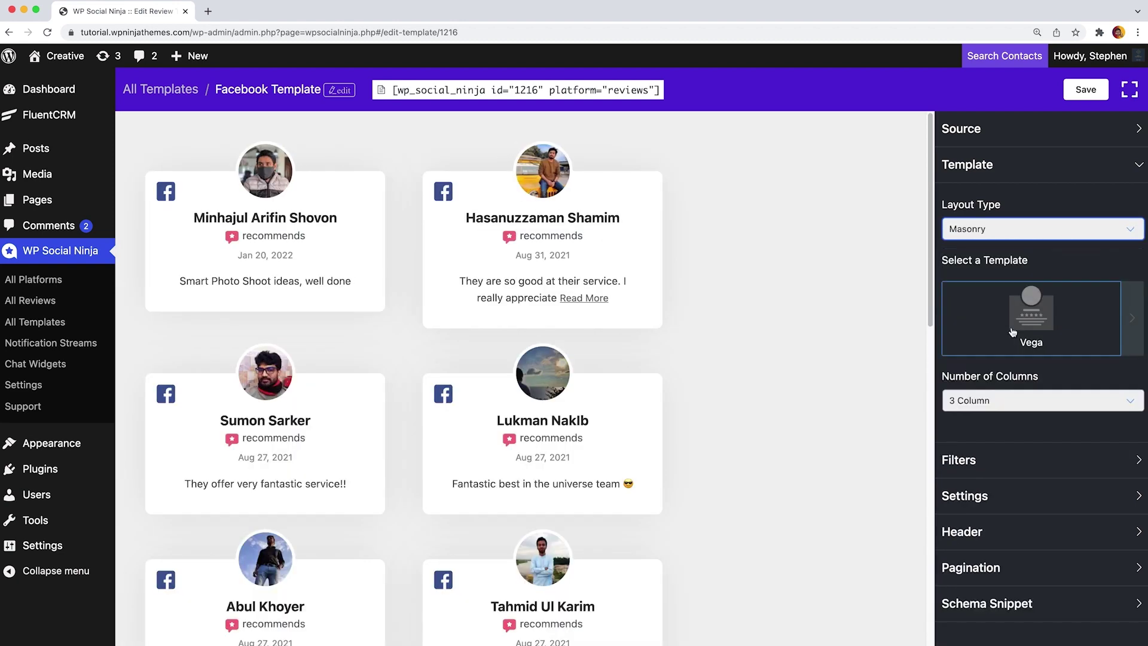
{"action": "left_click", "coordinate": [1017, 238]}
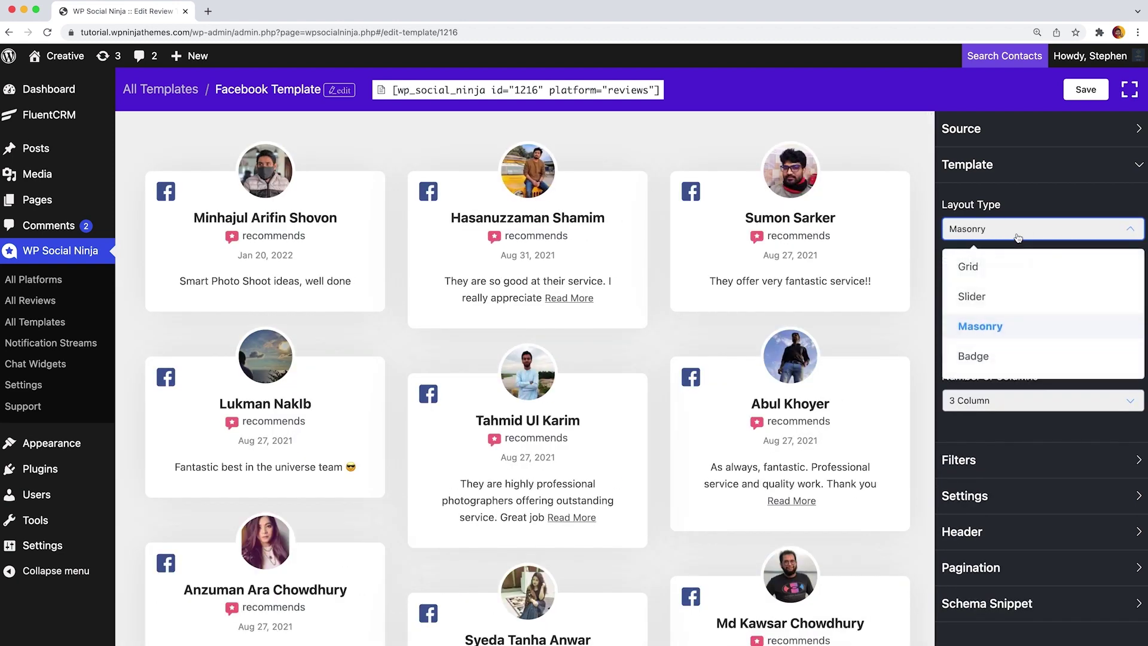
{"action": "left_click", "coordinate": [1005, 355]}
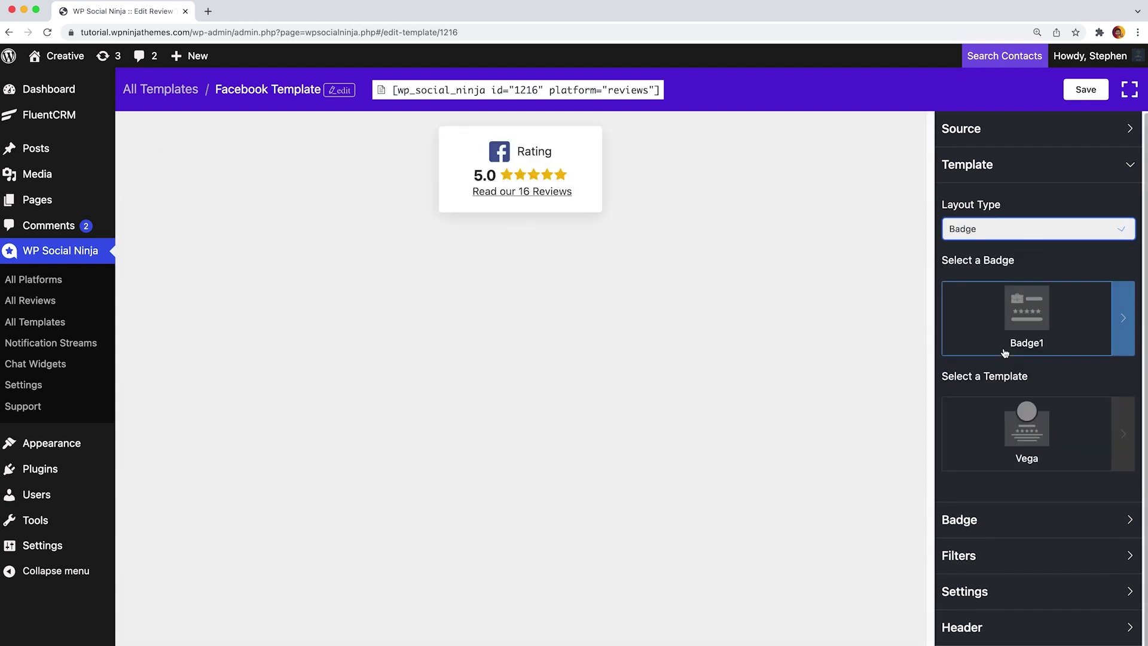
{"action": "left_click", "coordinate": [1018, 229]}
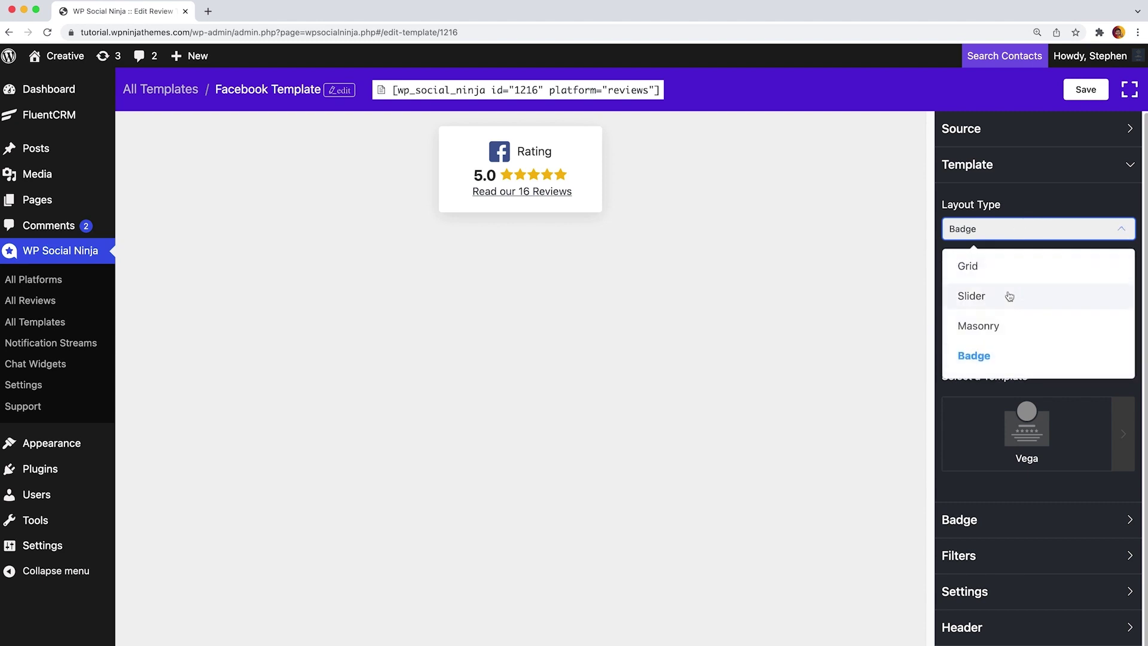
{"action": "left_click", "coordinate": [1012, 325]}
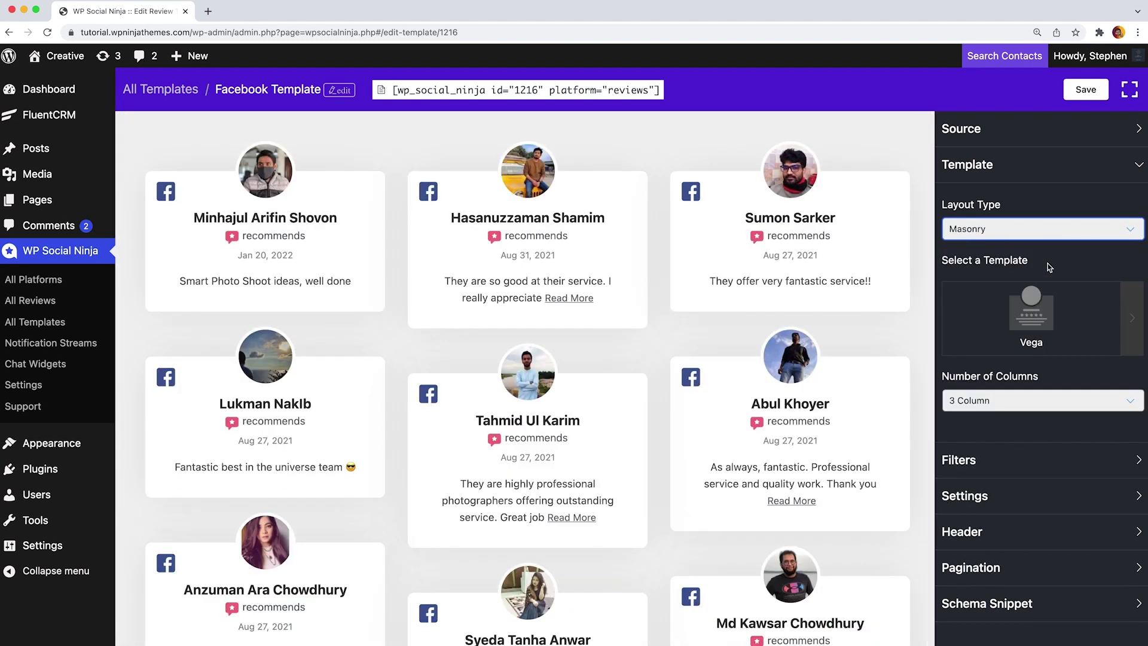
Step: Preview the Spica, Sirius, Mimosa and Hadar card designs, then choose Vega
{"action": "left_click", "coordinate": [1128, 296]}
{"action": "left_click", "coordinate": [1070, 320]}
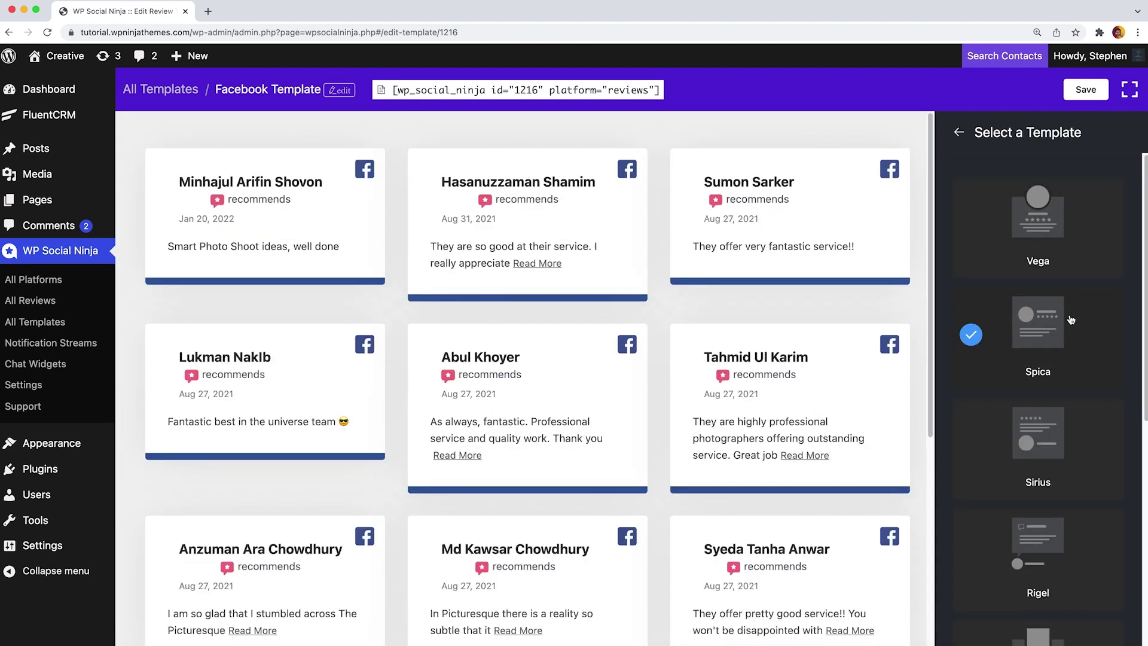
{"action": "left_click", "coordinate": [1050, 429]}
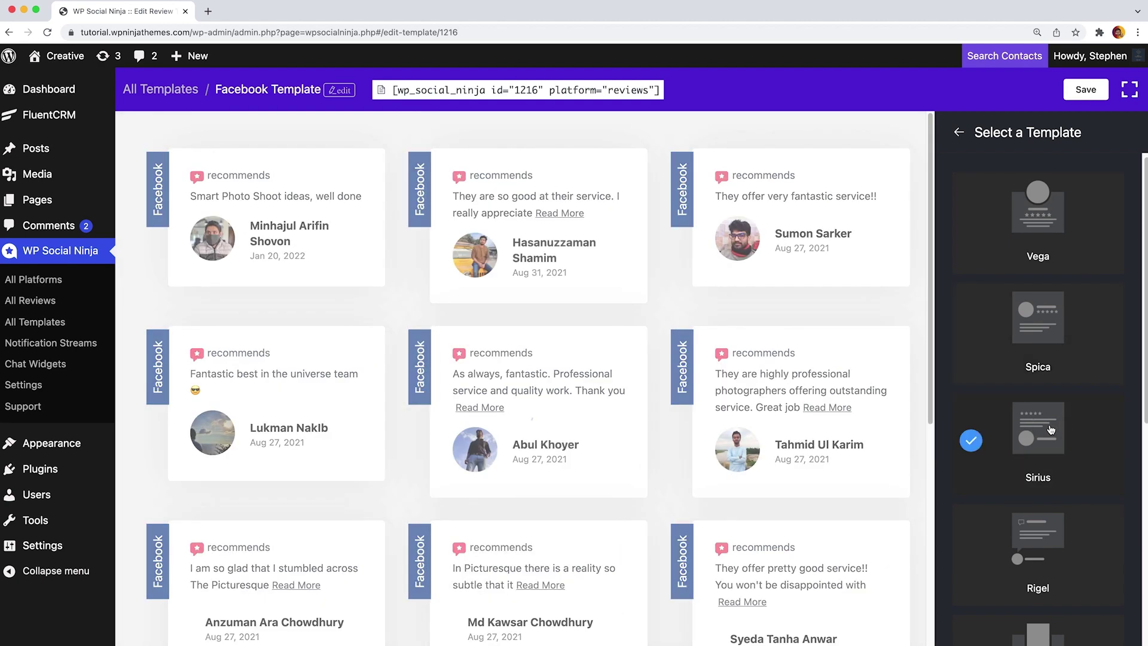
{"action": "scroll", "coordinate": [1050, 429], "scroll_direction": "down", "scroll_amount": 5}
{"action": "left_click", "coordinate": [1040, 413]}
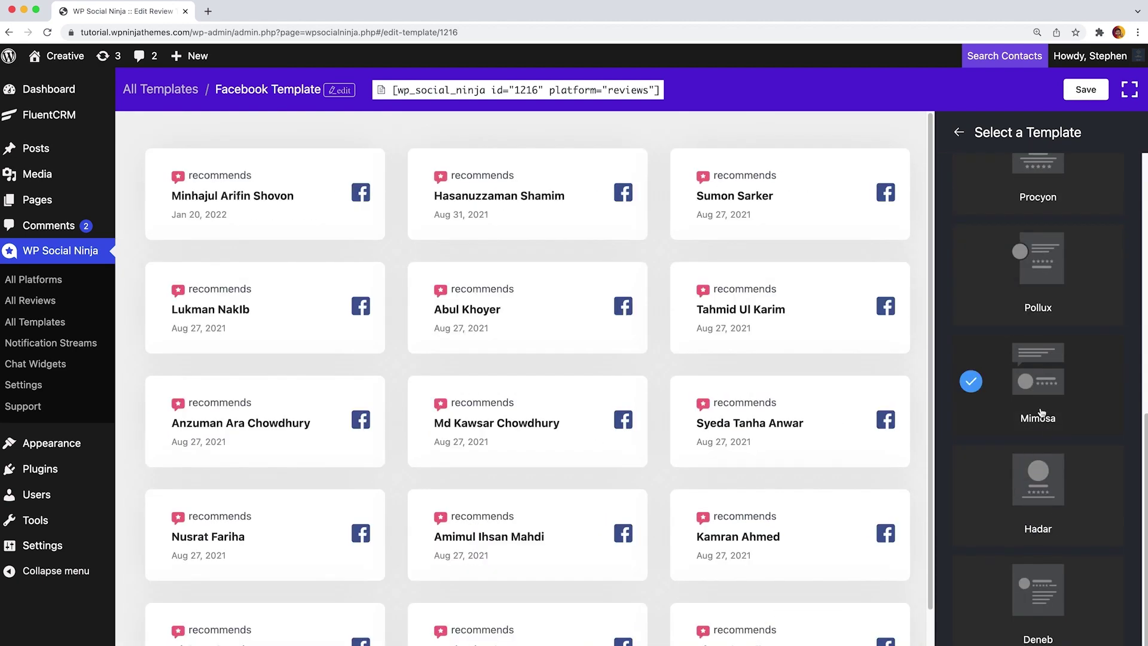
{"action": "left_click", "coordinate": [1046, 475]}
{"action": "scroll", "coordinate": [1046, 478], "scroll_direction": "down", "scroll_amount": 3}
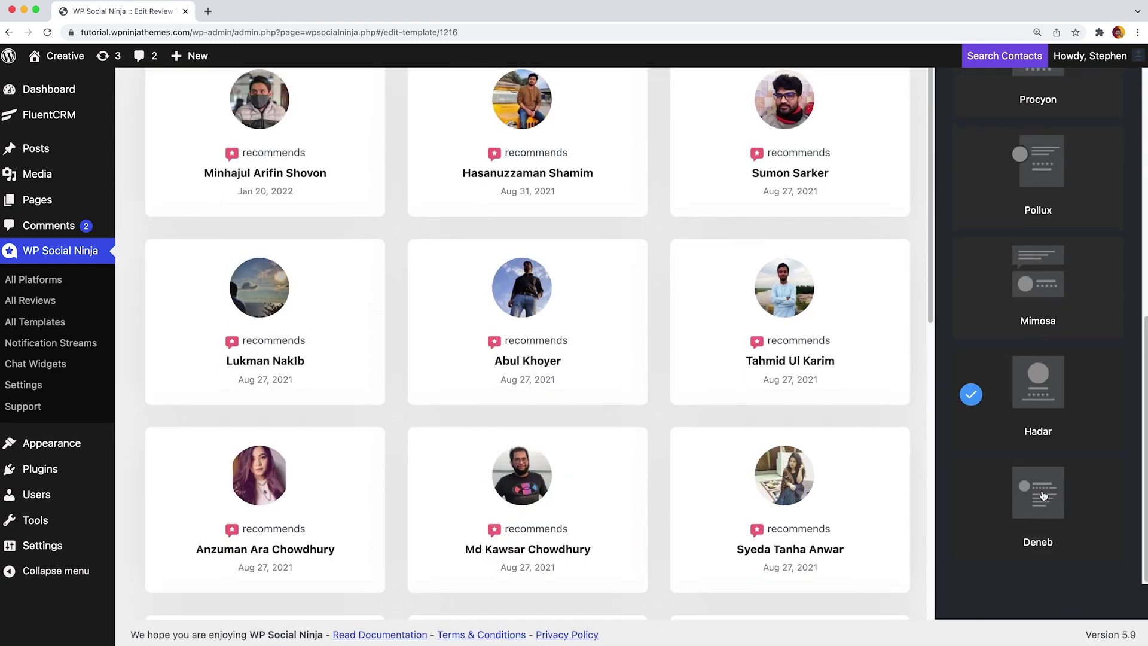
{"action": "scroll", "coordinate": [1043, 479], "scroll_direction": "up", "scroll_amount": 10}
{"action": "left_click", "coordinate": [1042, 234]}
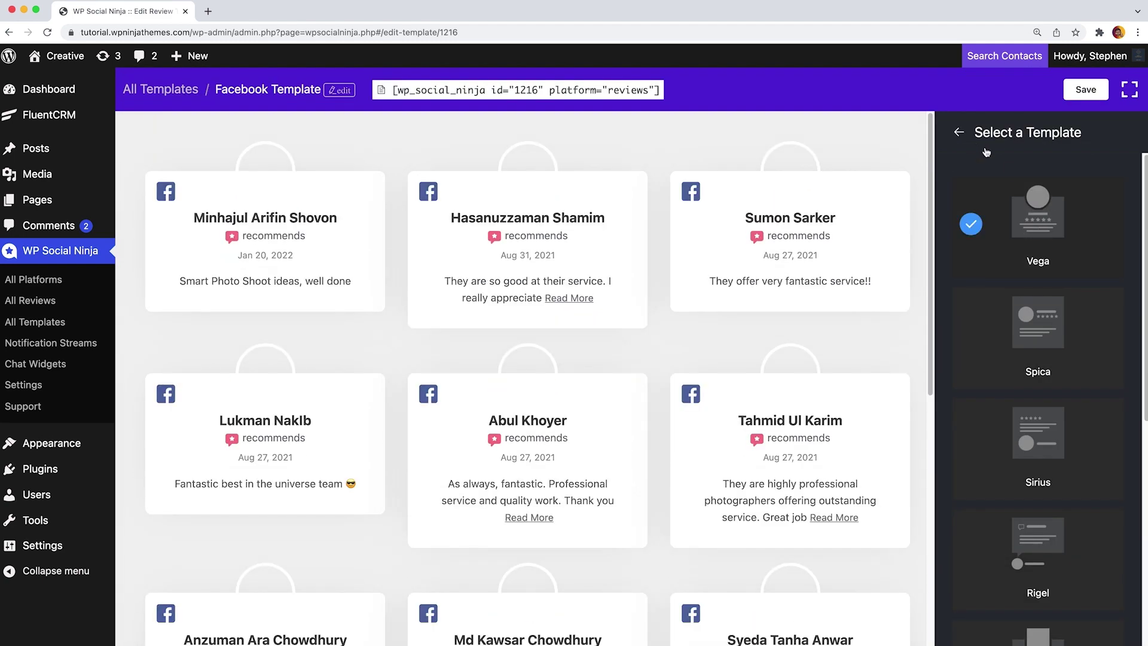
{"action": "left_click", "coordinate": [959, 132]}
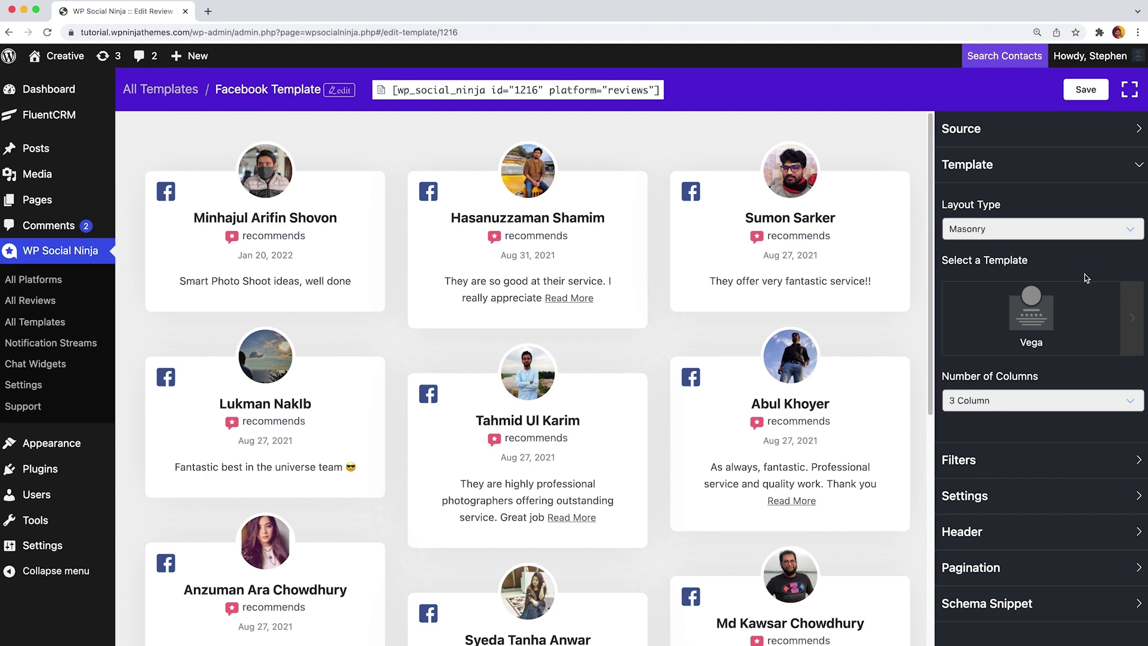
Step: Try 2 and 4 columns, then set the Number of Columns back to 3
{"action": "left_click", "coordinate": [1040, 399]}
{"action": "left_click", "coordinate": [1027, 467]}
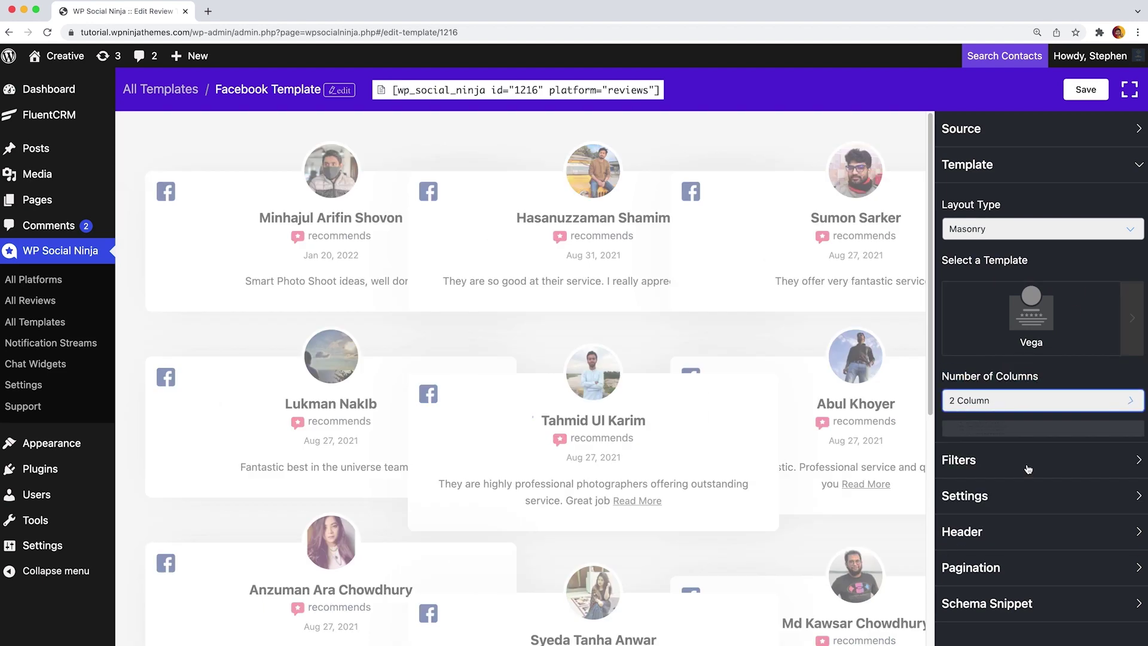
{"action": "left_click", "coordinate": [1031, 402]}
{"action": "left_click", "coordinate": [992, 526]}
{"action": "left_click", "coordinate": [1013, 403]}
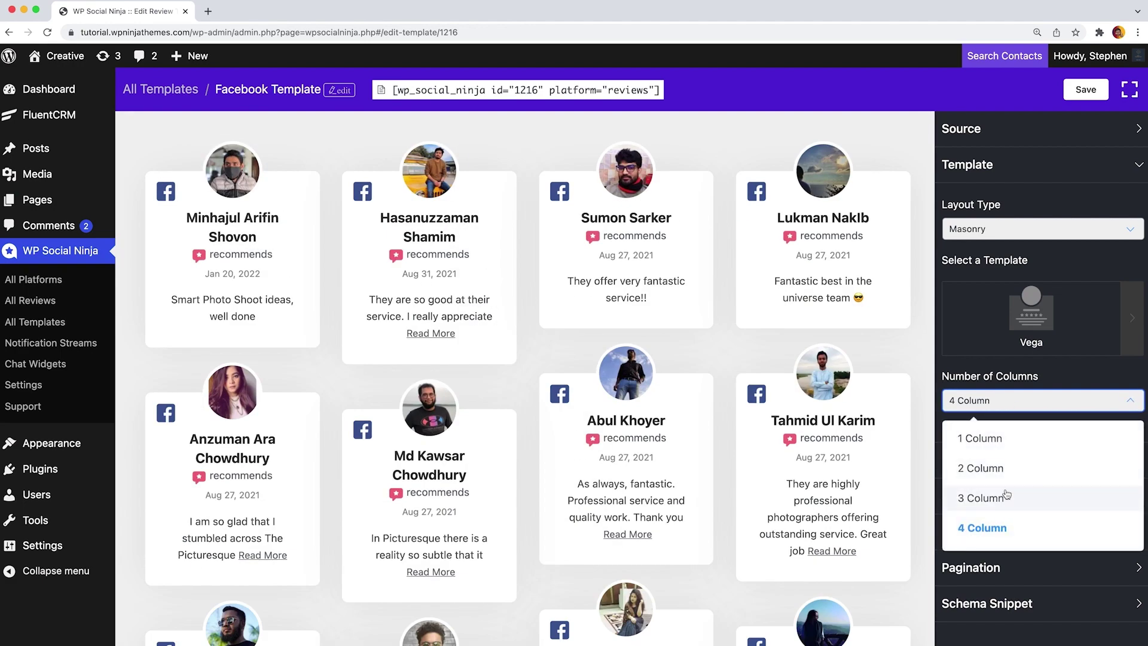
{"action": "left_click", "coordinate": [1006, 494]}
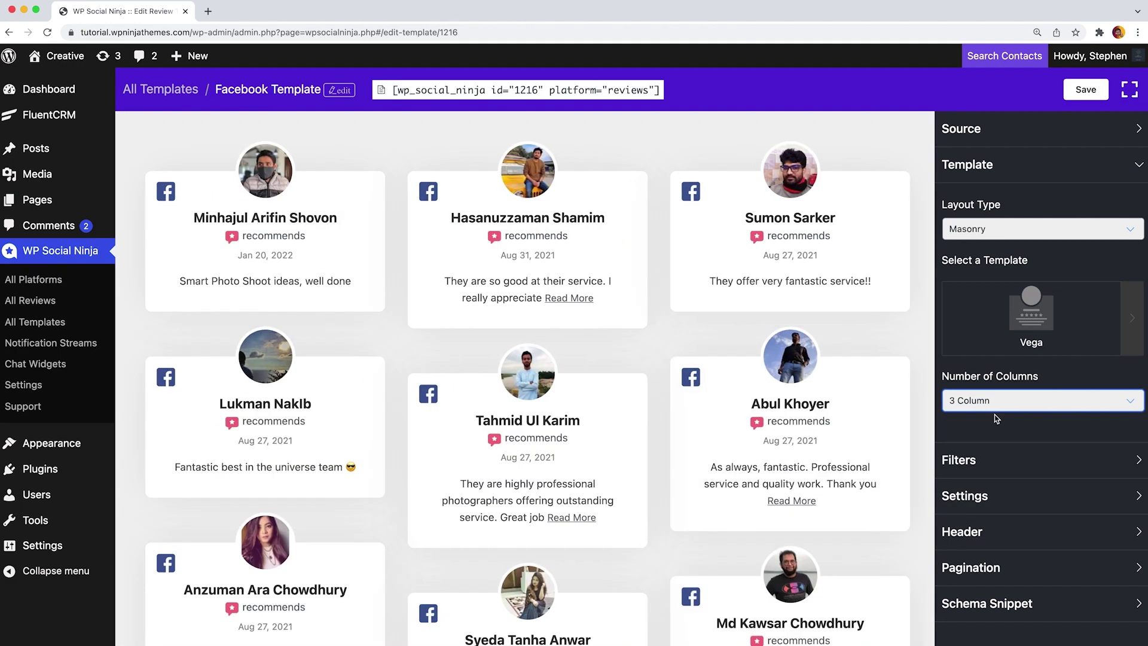
Step: Switch the layout to Badge and keep the Badge1 design after previewing Badge2
{"action": "left_click", "coordinate": [1099, 242]}
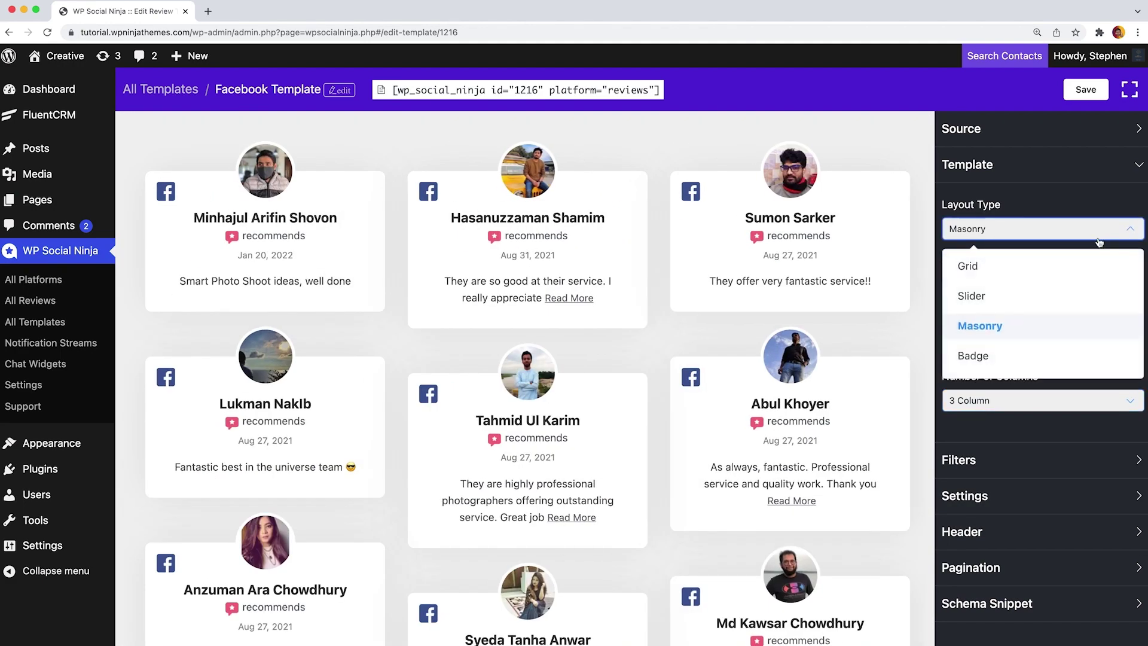
{"action": "left_click", "coordinate": [1022, 356]}
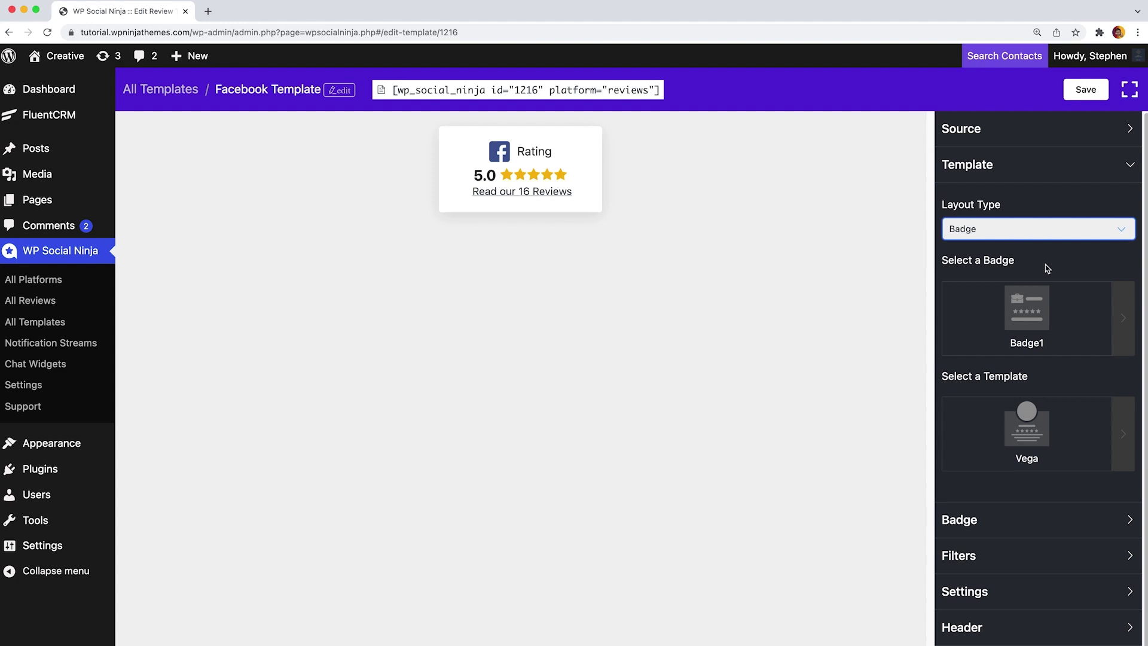
{"action": "left_click", "coordinate": [1121, 312]}
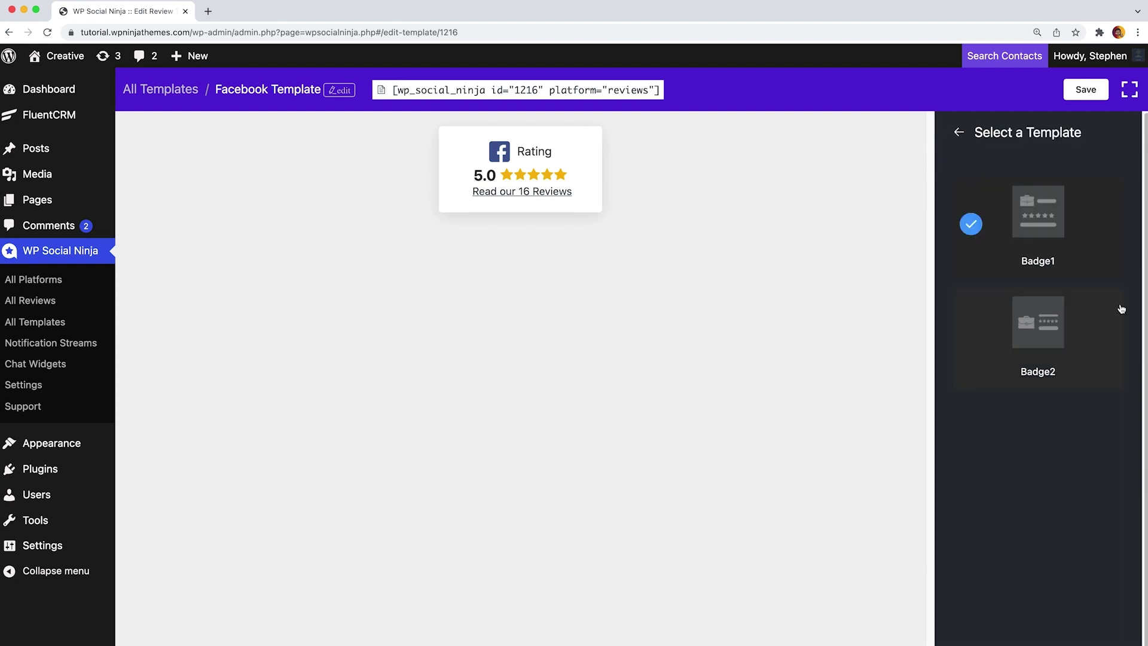
{"action": "left_click", "coordinate": [1042, 333]}
{"action": "left_click", "coordinate": [1033, 222]}
{"action": "left_click", "coordinate": [959, 133]}
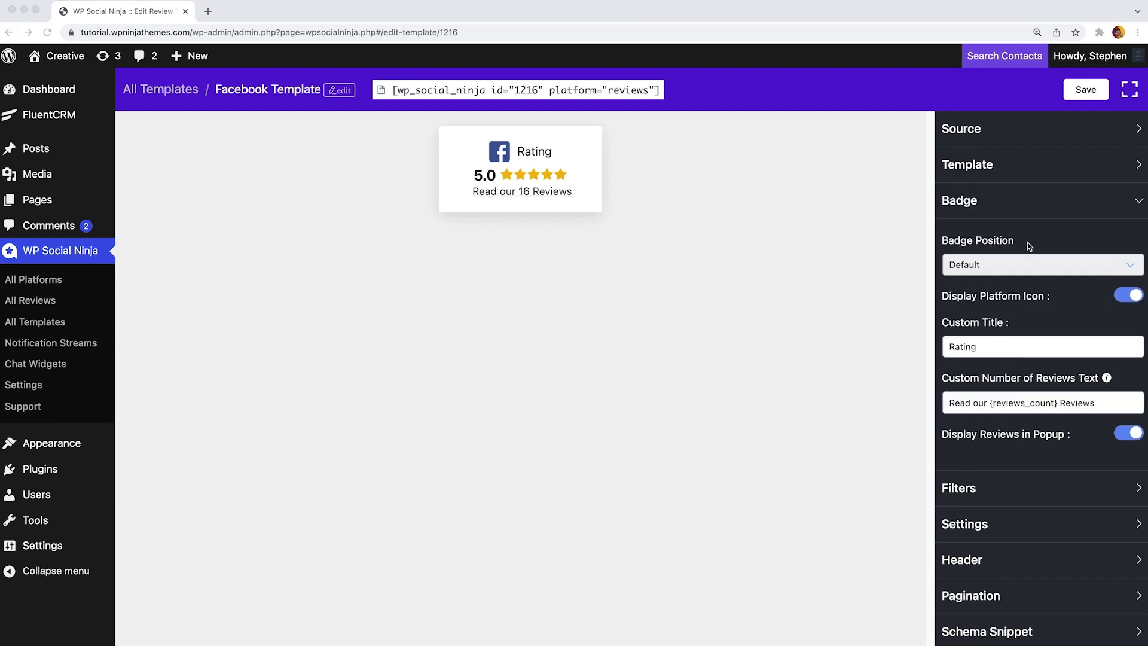
Step: Try bottom-left and bottom-right badge positions, keep the default, and toggle the Facebook icon
{"action": "left_click", "coordinate": [538, 193]}
{"action": "left_click", "coordinate": [1047, 267]}
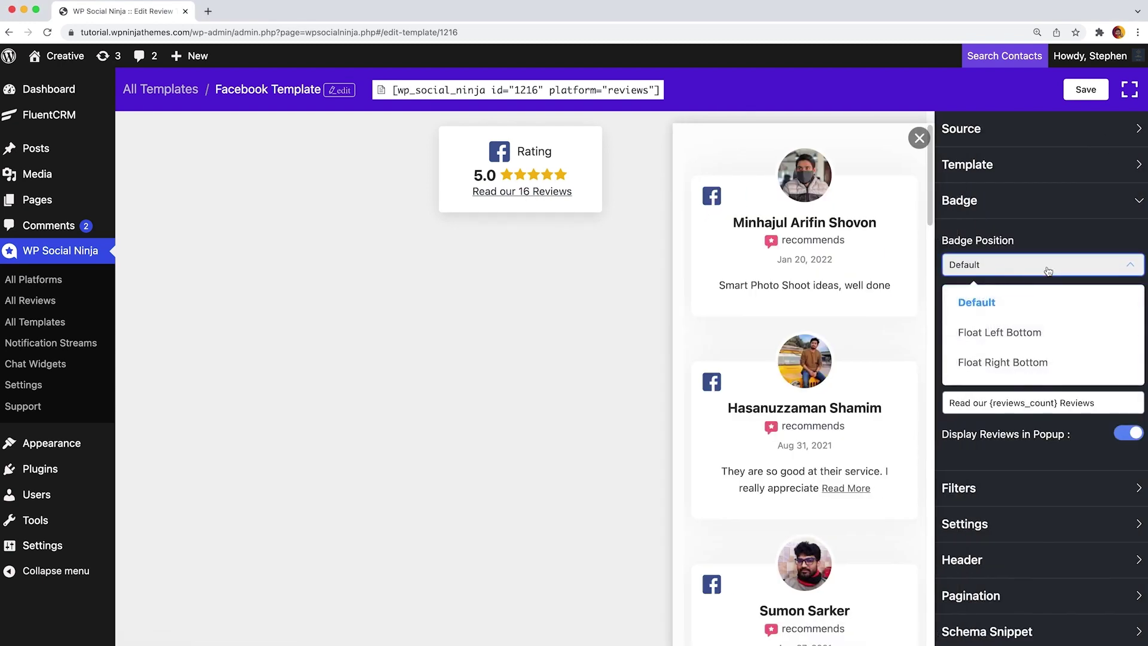
{"action": "left_click", "coordinate": [1046, 332]}
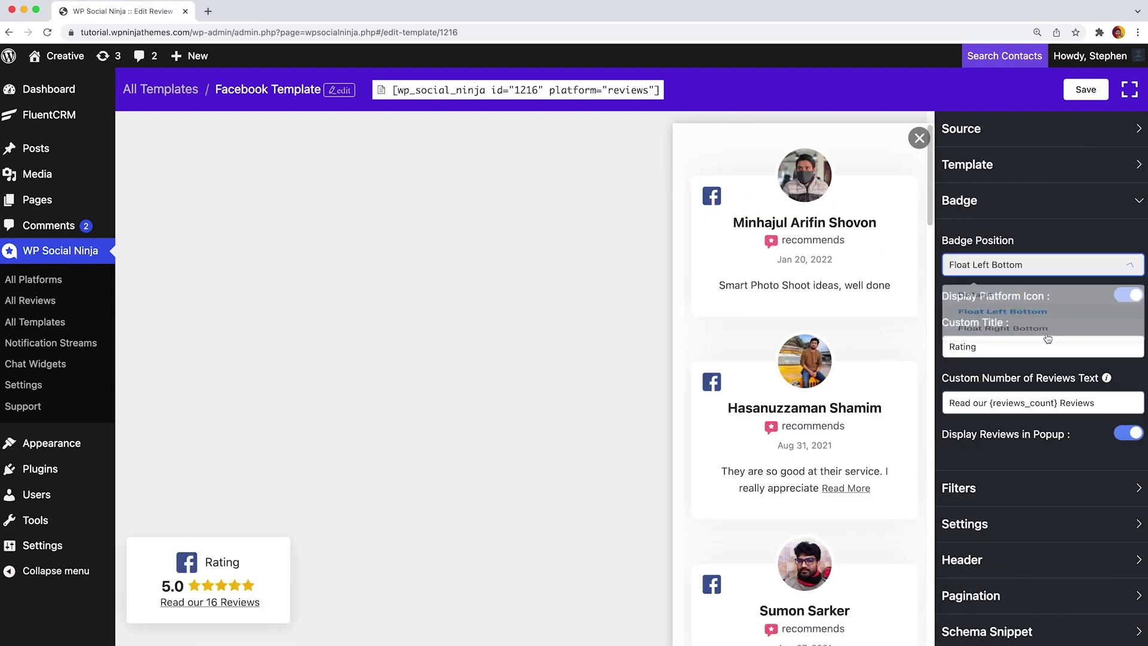
{"action": "left_click", "coordinate": [1037, 265]}
{"action": "left_click", "coordinate": [992, 359]}
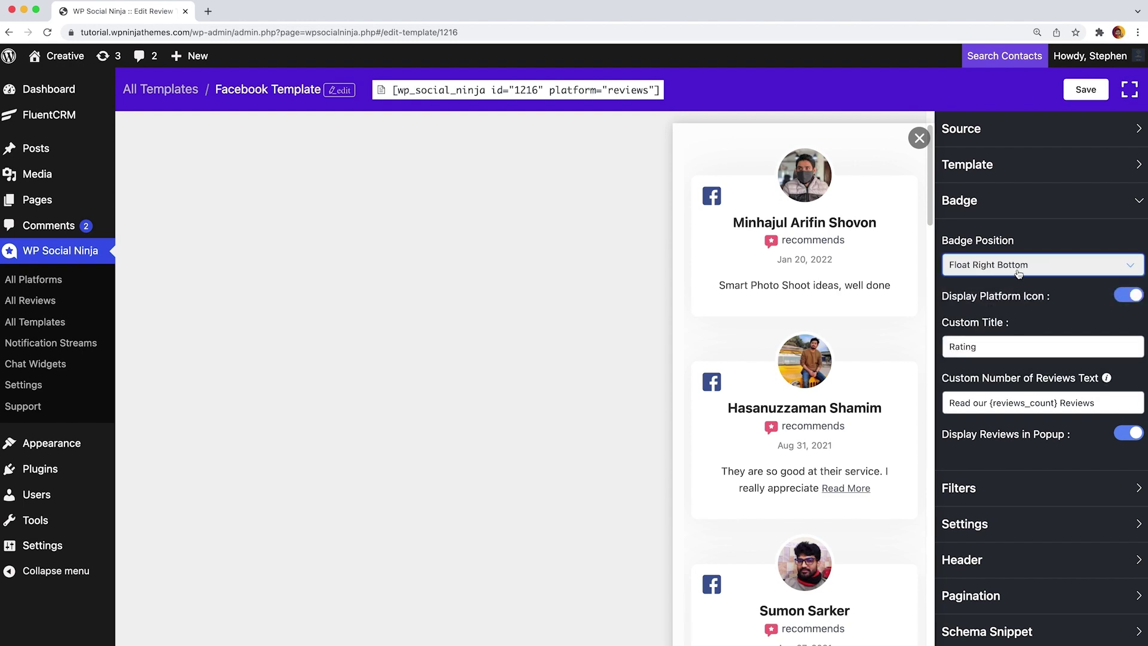
{"action": "left_click", "coordinate": [1019, 272]}
{"action": "left_click", "coordinate": [1004, 299]}
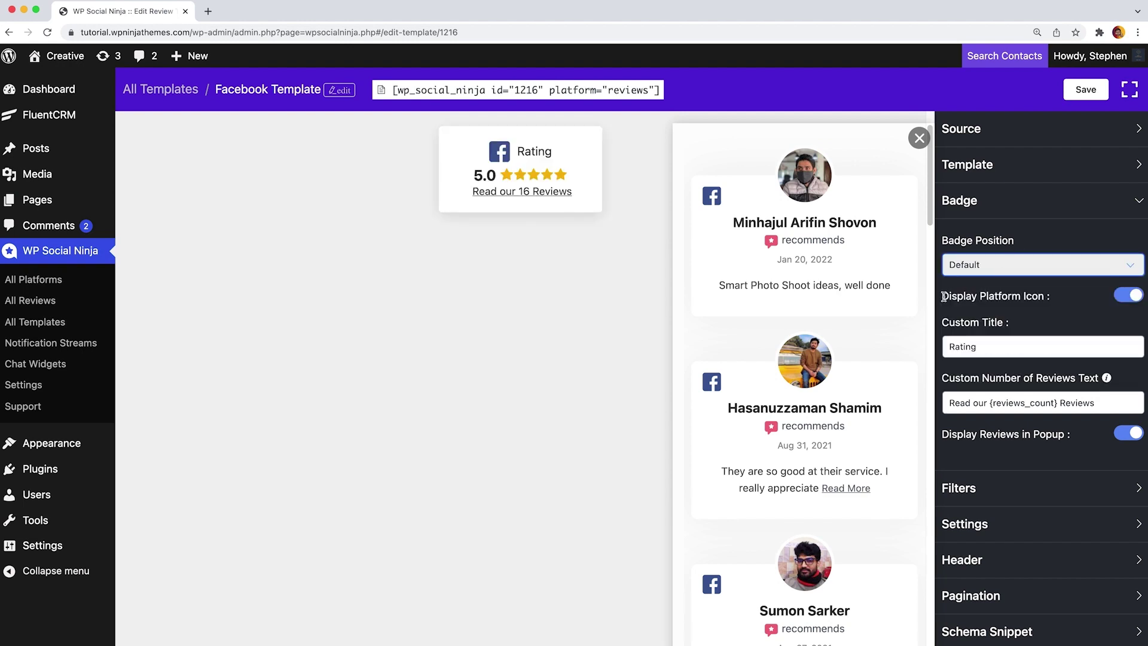
{"action": "left_click_drag", "start_coordinate": [942, 296], "coordinate": [1047, 297]}
{"action": "left_click", "coordinate": [1127, 297]}
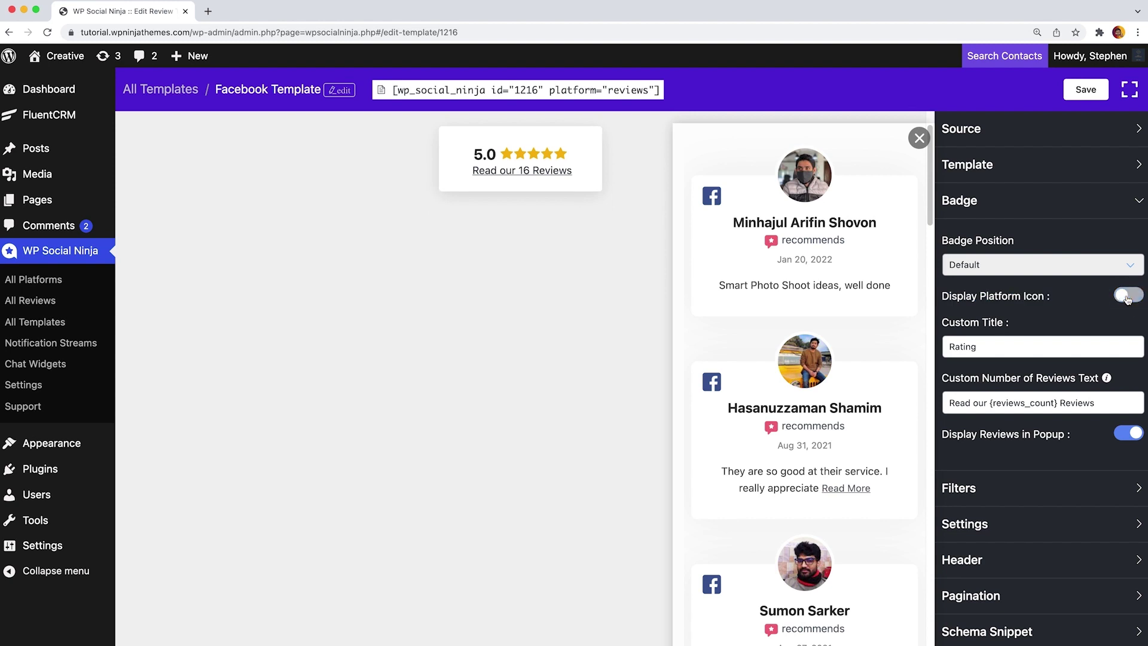
{"action": "left_click", "coordinate": [1127, 297]}
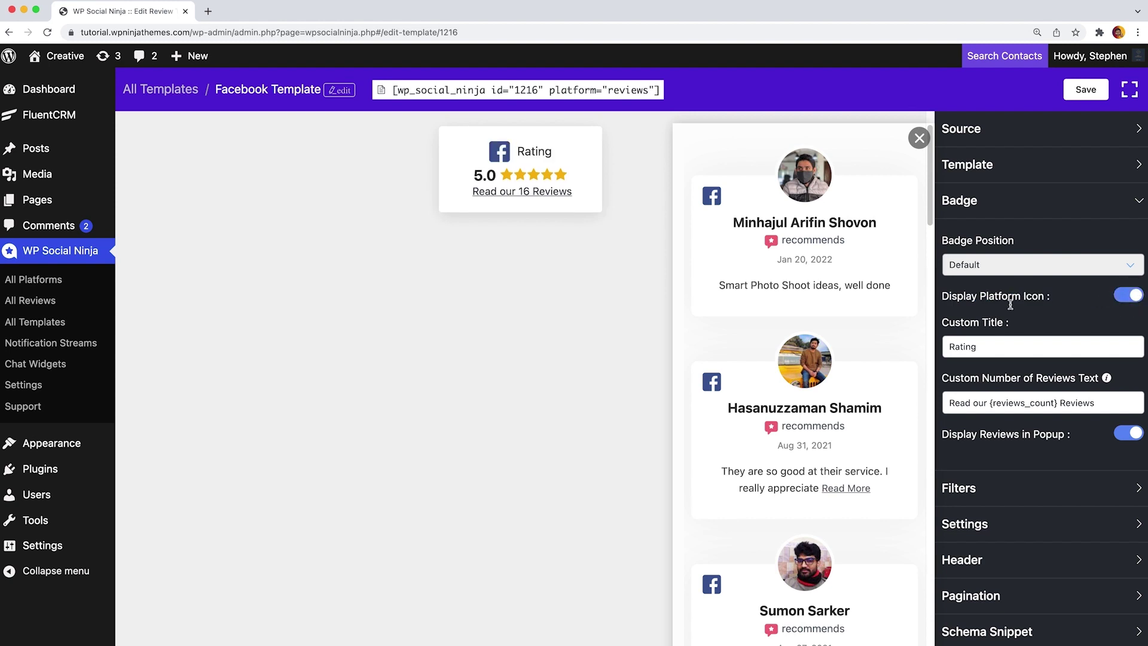
Step: Change the badge's Custom Title from Rating to Feedback
{"action": "left_click_drag", "start_coordinate": [943, 323], "coordinate": [1001, 320]}
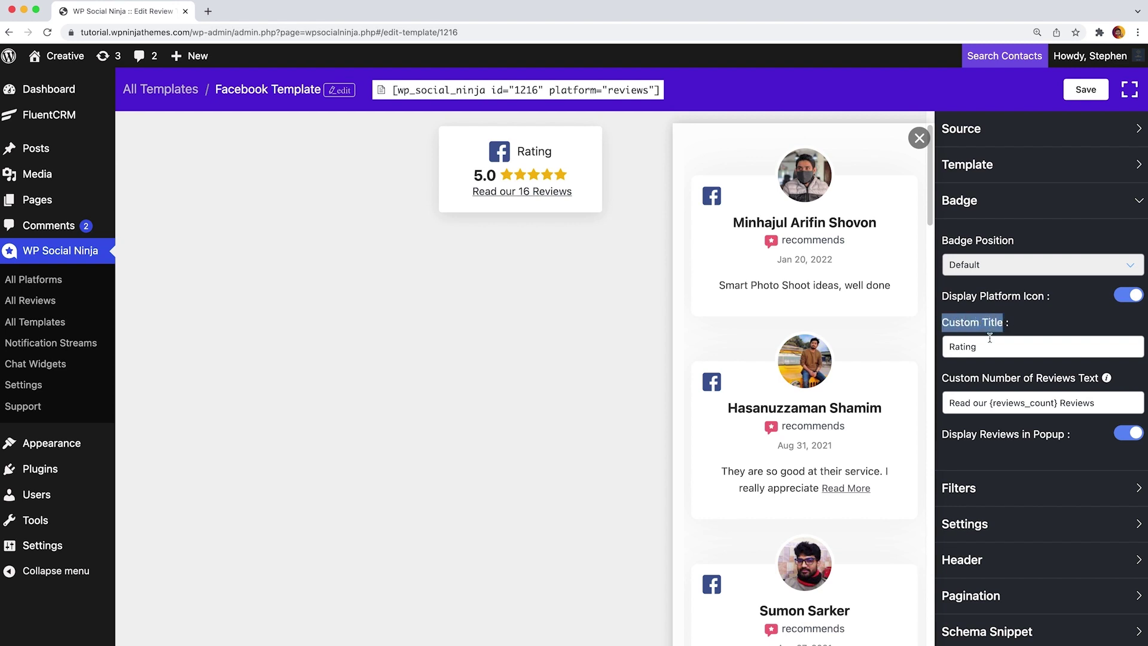
{"action": "left_click", "coordinate": [956, 346]}
{"action": "double_click", "coordinate": [955, 347]}
{"action": "type", "text": "Feedback"}
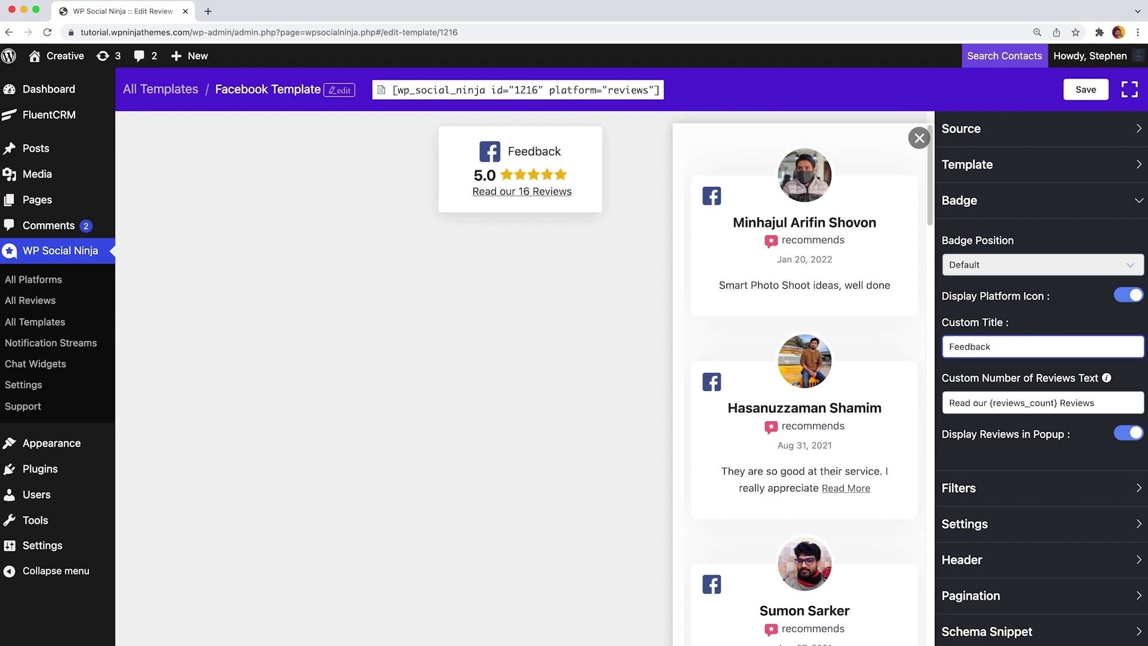
Step: Change the reviews text to 'View our {reviews_count} Reviews' and toggle the popup off then on
{"action": "left_click_drag", "start_coordinate": [942, 378], "coordinate": [1098, 377]}
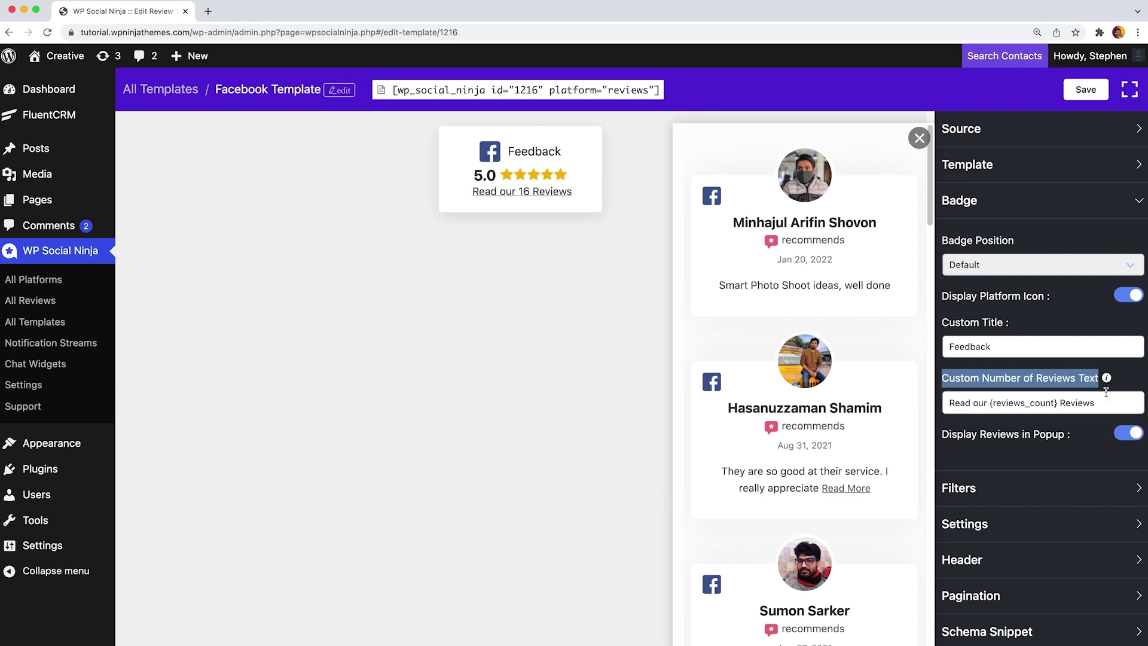
{"action": "left_click_drag", "start_coordinate": [989, 403], "coordinate": [947, 403]}
{"action": "type", "text": "View o"}
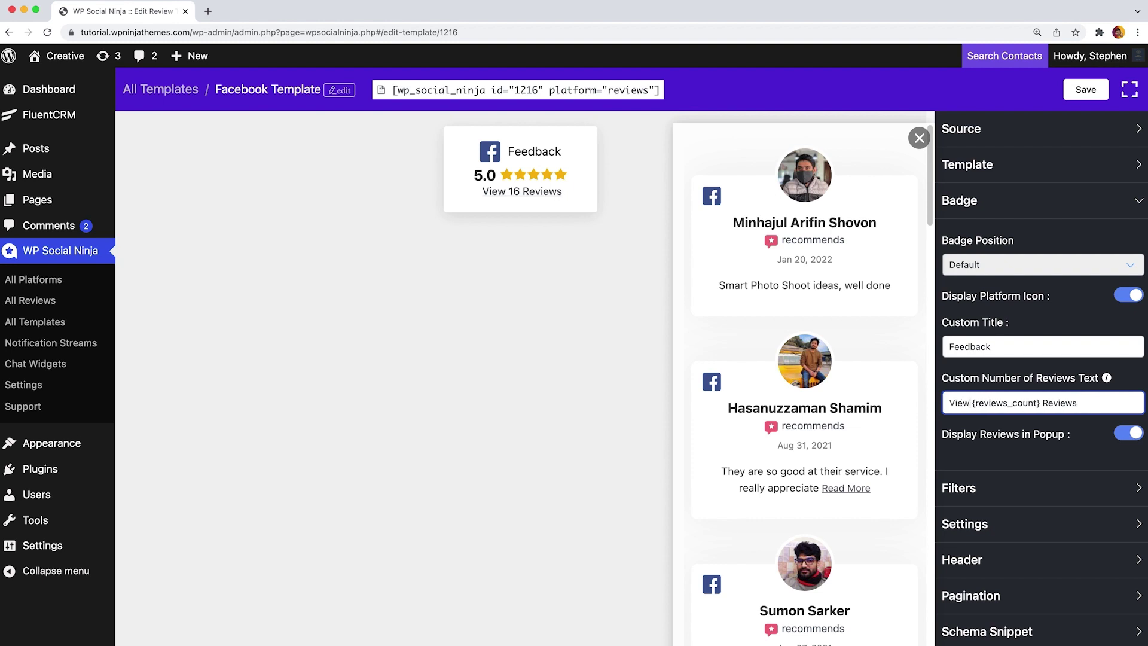
{"action": "type", "text": "ur"}
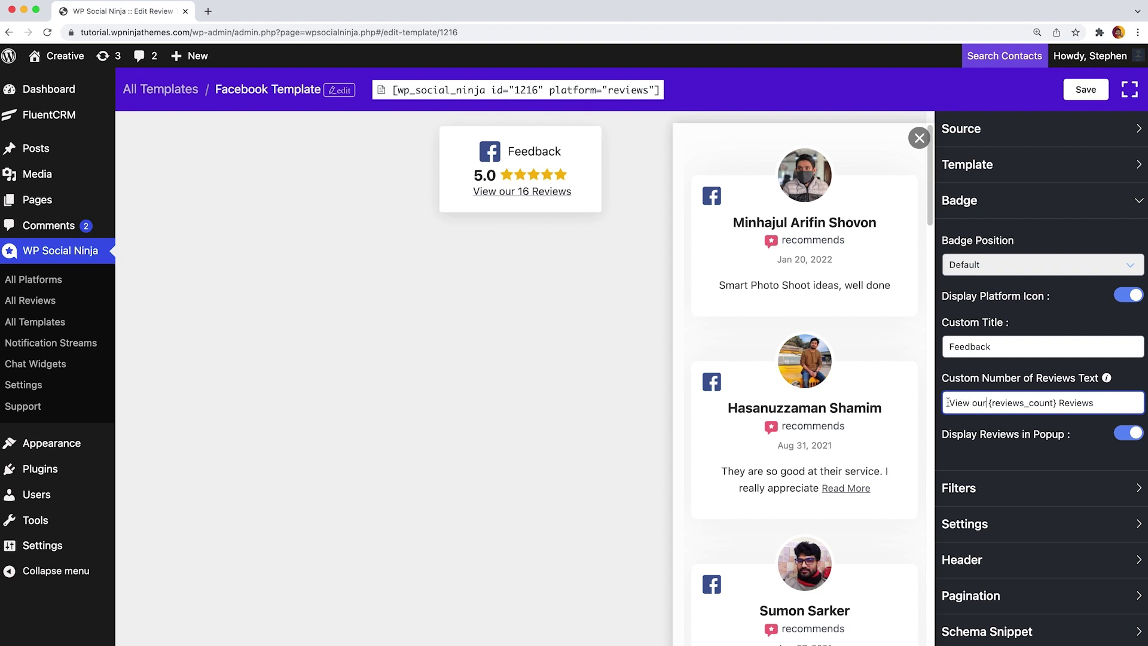
{"action": "left_click_drag", "start_coordinate": [939, 434], "coordinate": [1064, 435]}
{"action": "left_click", "coordinate": [1118, 438]}
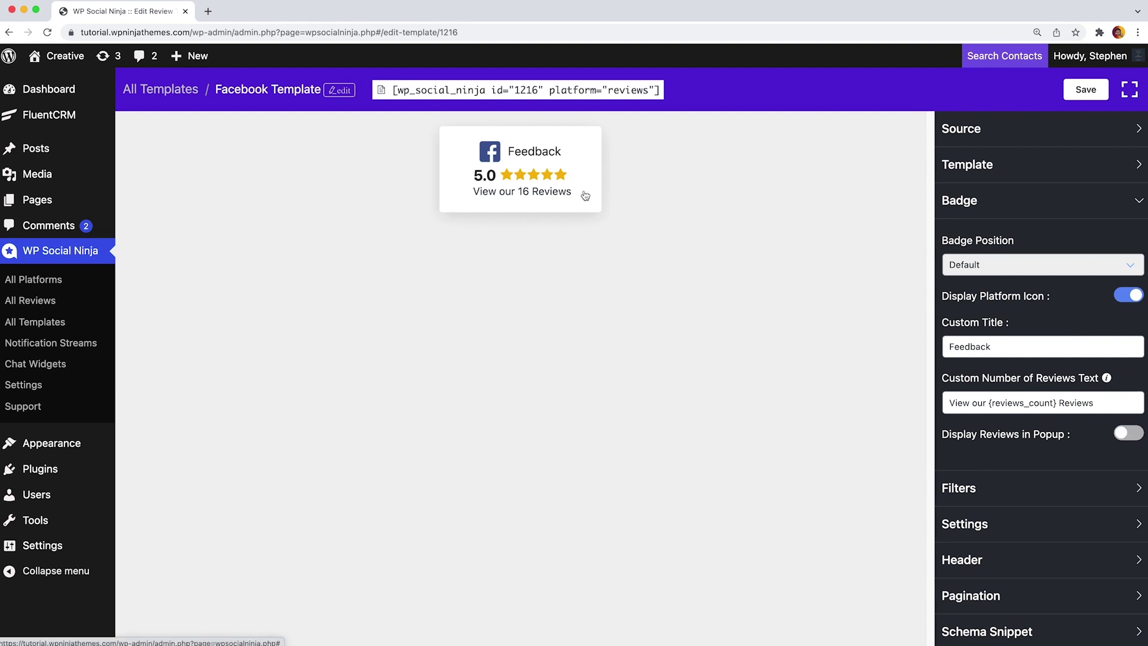
{"action": "left_click", "coordinate": [1129, 437]}
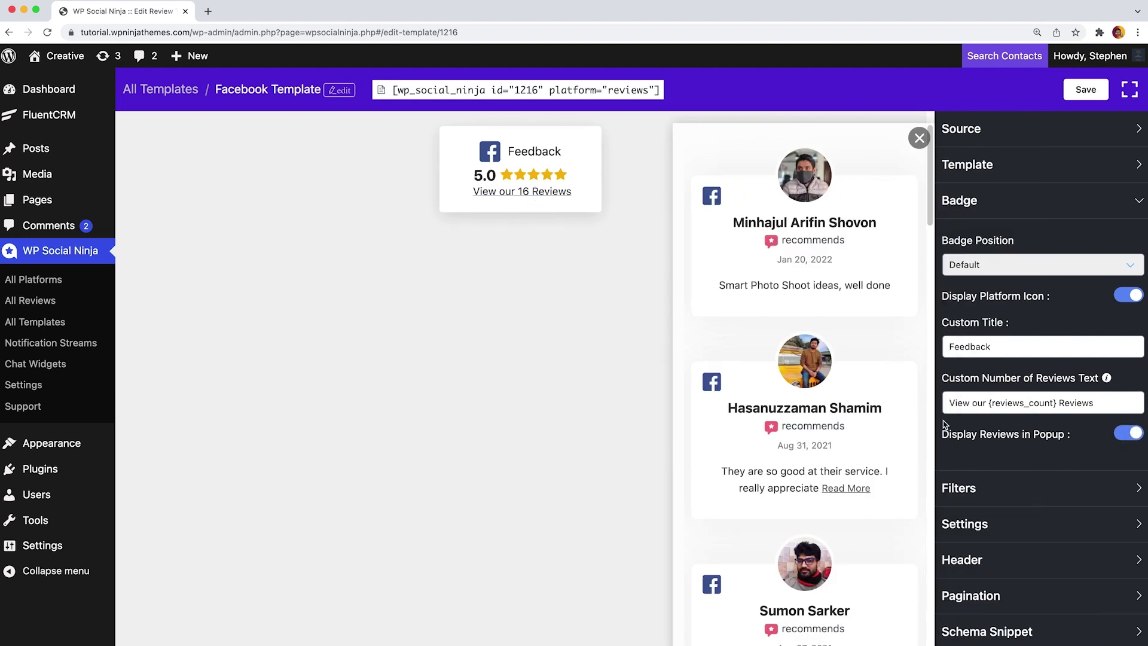
Step: Set the review count filter to 200 and the minimum rating to 5 Stars
{"action": "left_click", "coordinate": [1047, 485]}
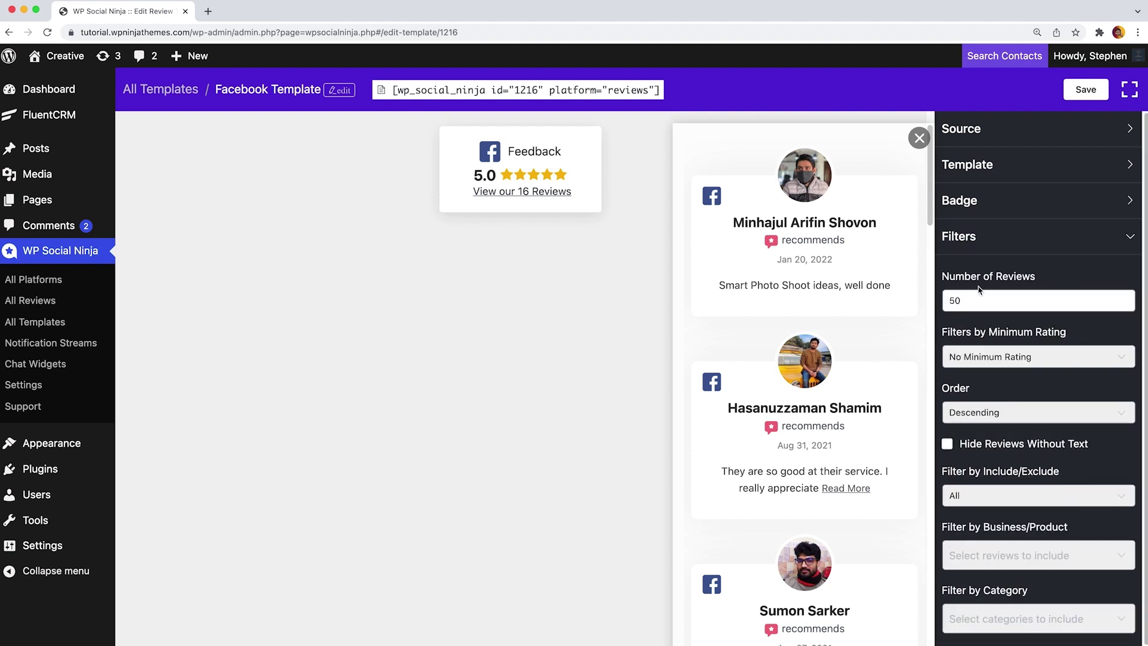
{"action": "mouse_move", "coordinate": [942, 285]}
{"action": "left_mouse_down"}
{"action": "mouse_move", "coordinate": [1037, 277]}
{"action": "mouse_move", "coordinate": [937, 305]}
{"action": "left_mouse_up"}
{"action": "type", "text": "200"}
{"action": "left_click_drag", "start_coordinate": [943, 332], "coordinate": [1081, 330]}
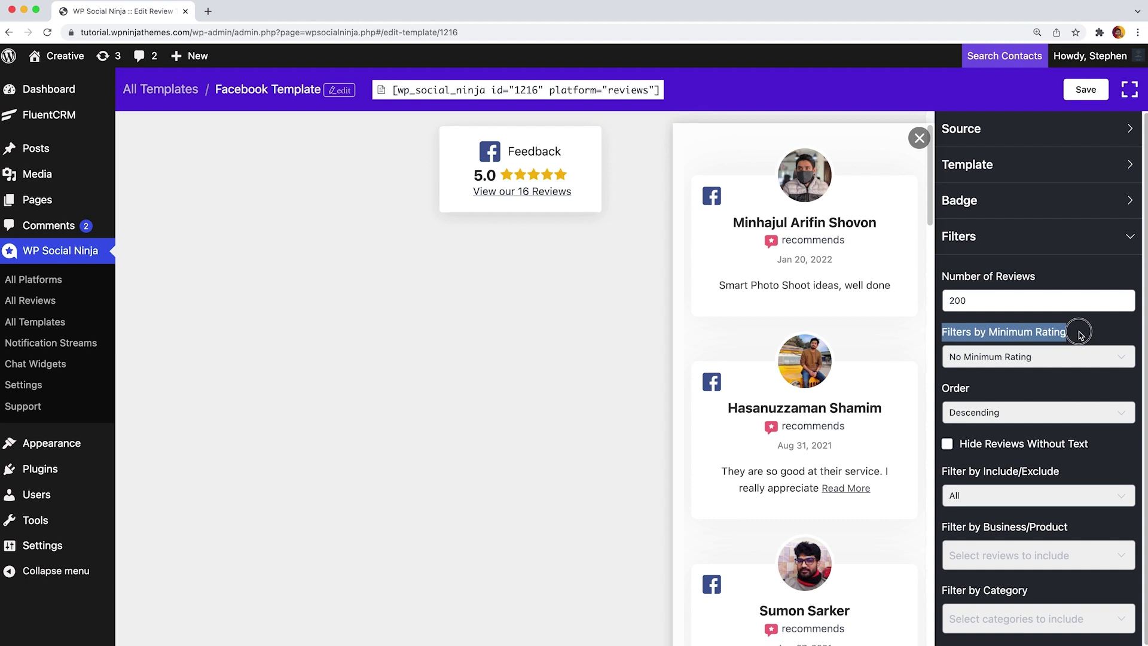
{"action": "left_click", "coordinate": [1086, 356]}
{"action": "left_click", "coordinate": [1020, 454]}
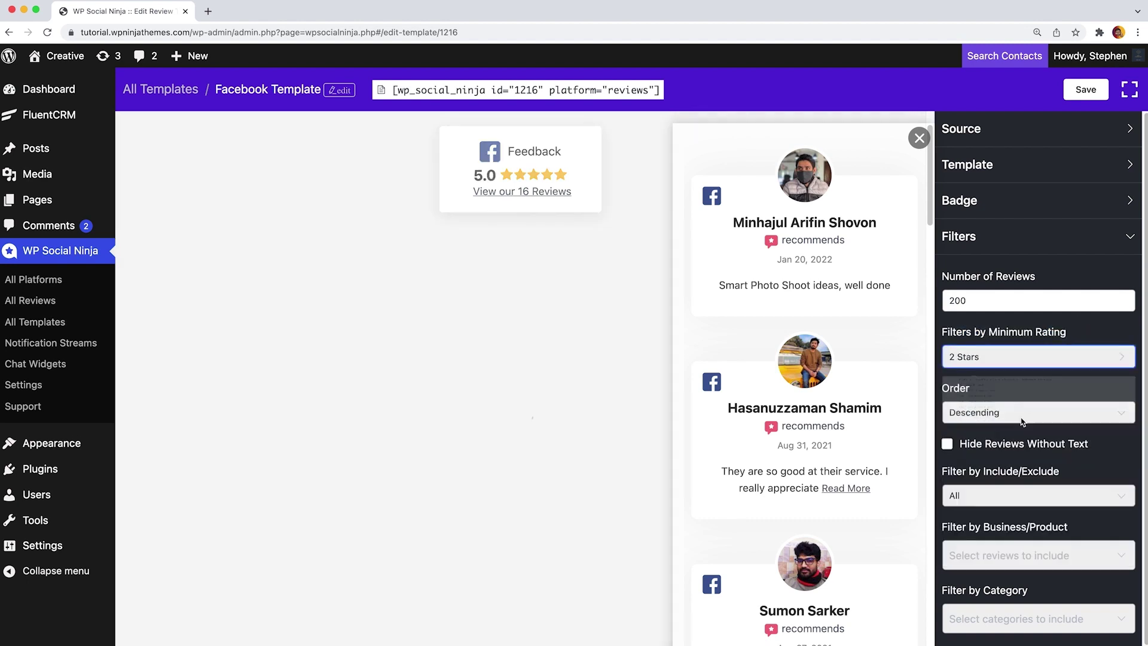
{"action": "left_click", "coordinate": [1021, 357]}
{"action": "left_click", "coordinate": [1020, 542]}
Step: Keep the review order Ascending and try hiding reviews without text
{"action": "left_click", "coordinate": [1061, 412]}
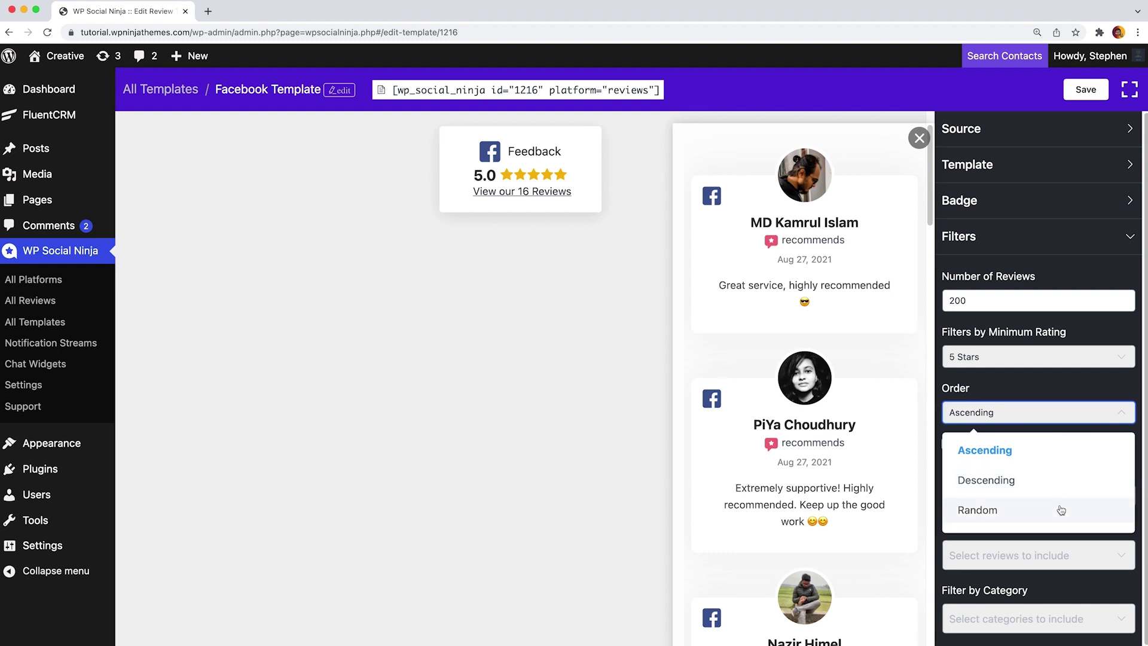
{"action": "left_click", "coordinate": [1030, 413]}
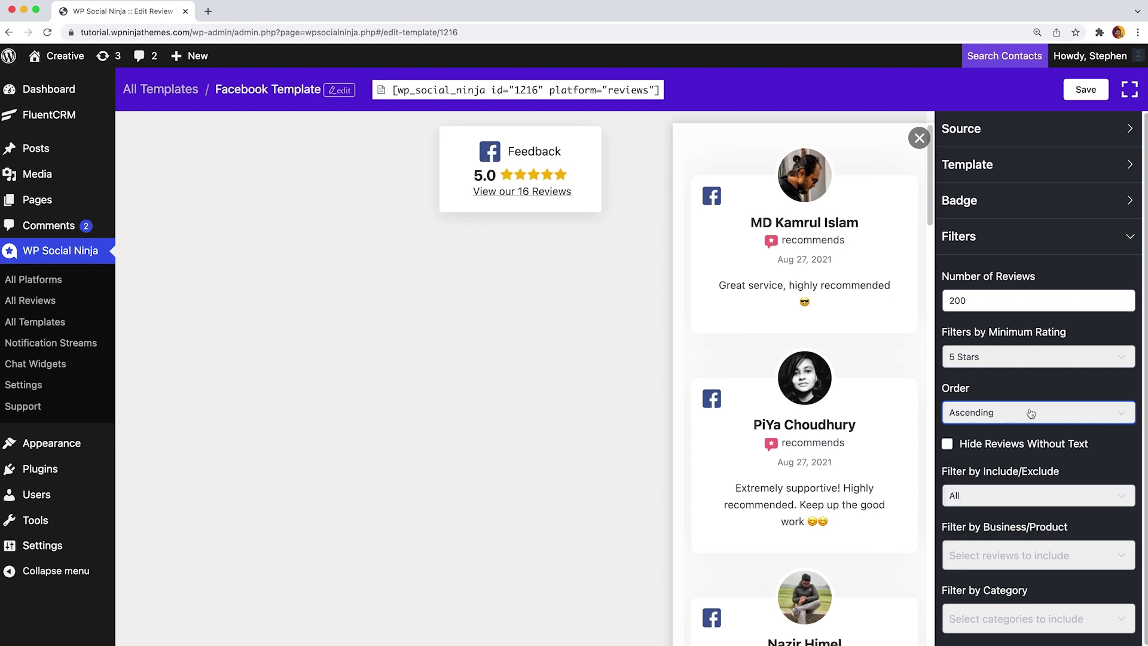
{"action": "left_click", "coordinate": [948, 445]}
Step: Save the template, check the Feedback badge's reviews panel on the live page, then reopen it in the editor
{"action": "left_click", "coordinate": [1085, 90]}
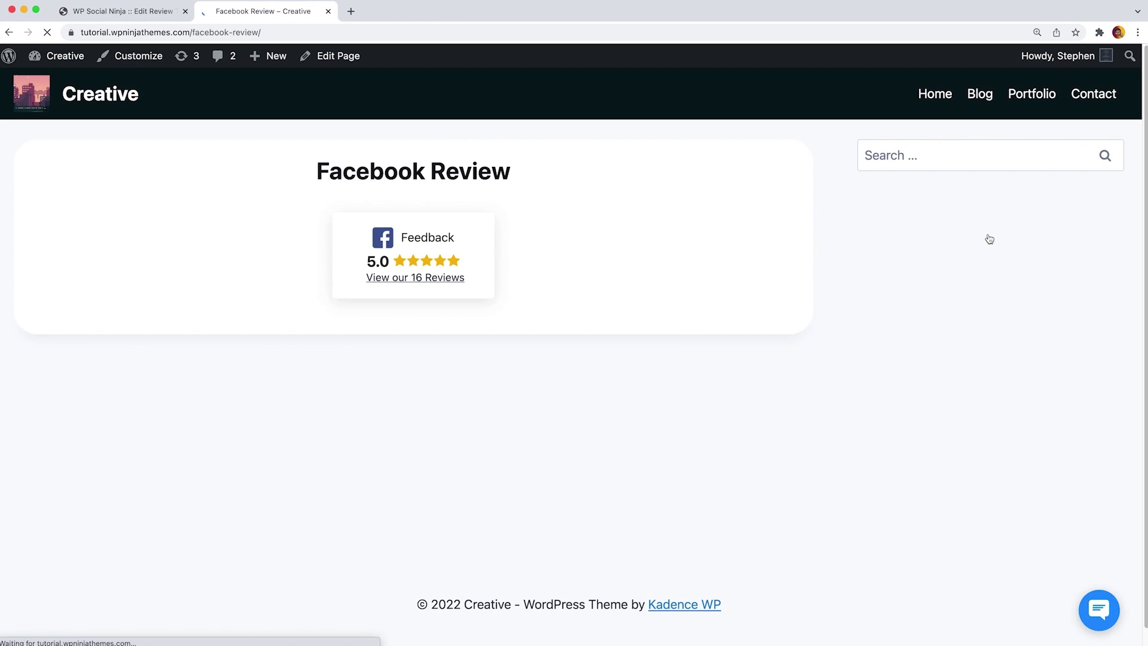
{"action": "left_click", "coordinate": [474, 261]}
{"action": "scroll", "coordinate": [957, 231], "scroll_direction": "down", "scroll_amount": 10}
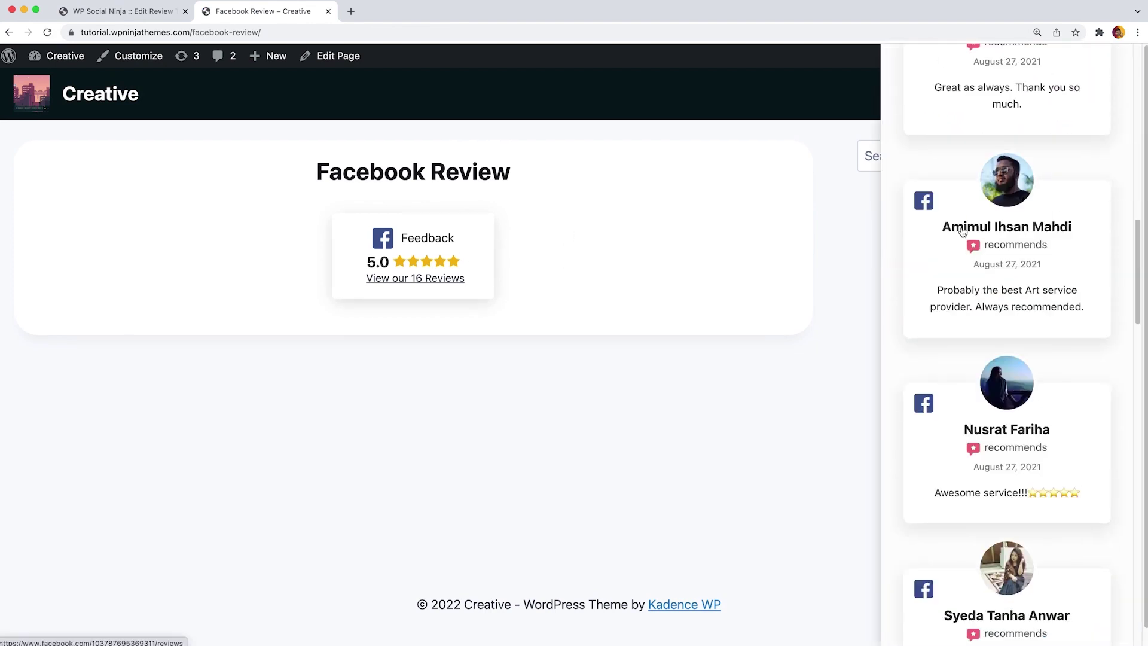
{"action": "scroll", "coordinate": [962, 236], "scroll_direction": "up", "scroll_amount": 8}
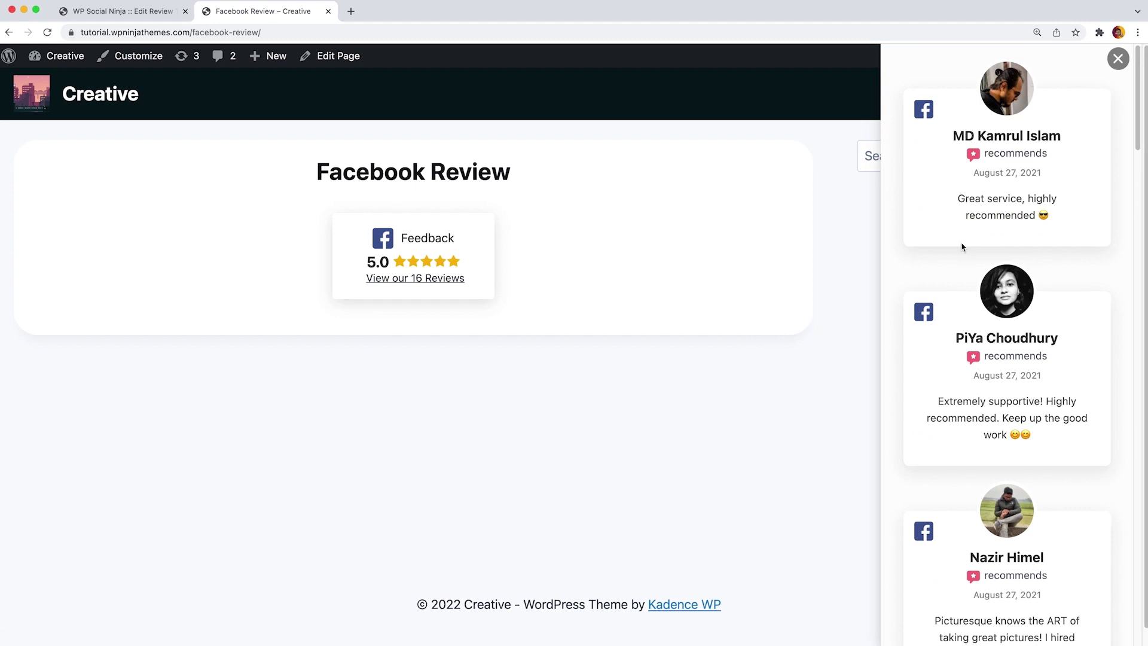
{"action": "left_click", "coordinate": [169, 16]}
{"action": "left_click", "coordinate": [452, 175]}
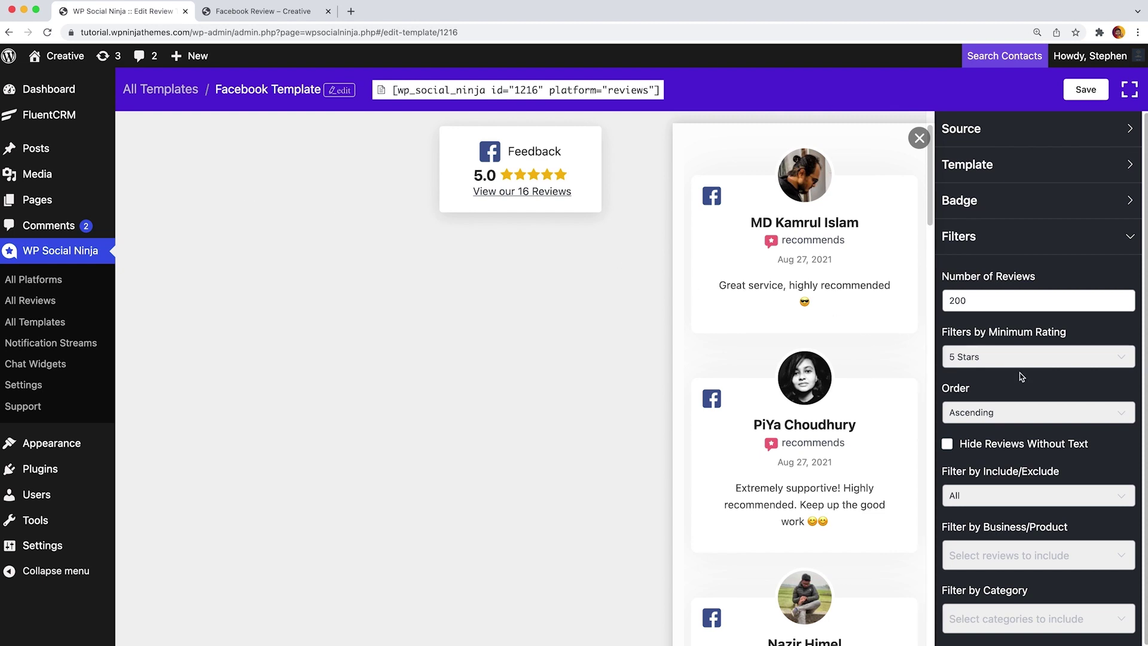
Step: Set Filter by Include/Exclude to Exclude
{"action": "scroll", "coordinate": [1028, 385], "scroll_direction": "down", "scroll_amount": 1}
{"action": "left_click", "coordinate": [1056, 483]}
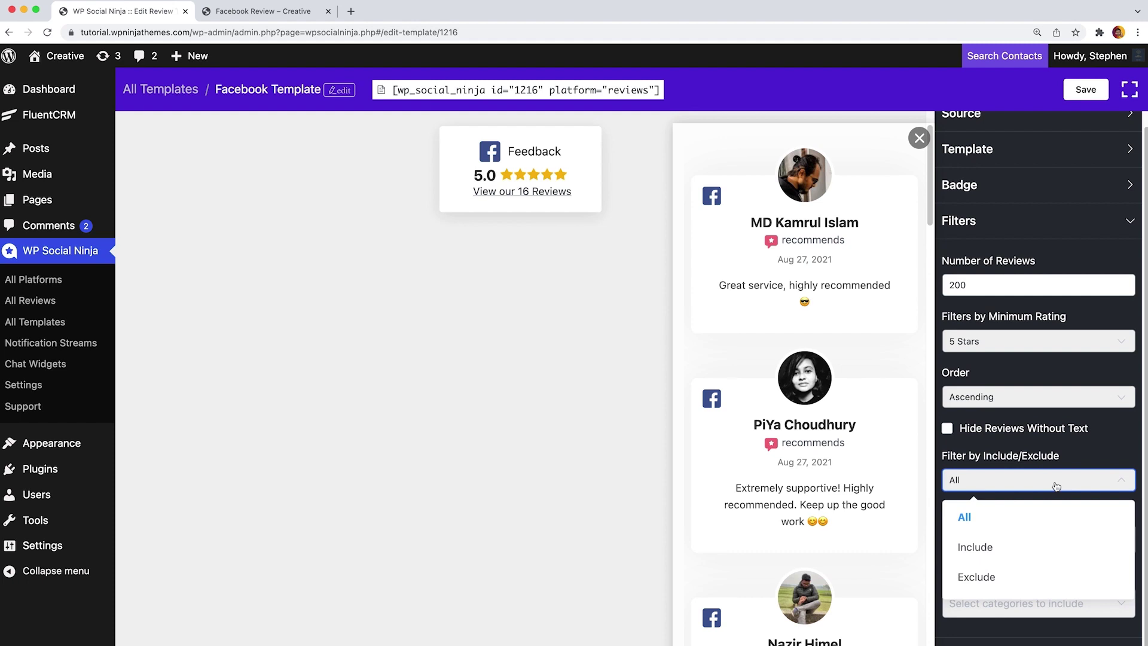
{"action": "left_click", "coordinate": [1015, 574]}
Step: Copy the second reviewer's name from the preview into Exclude Reviews by Name and pick the match
{"action": "left_click_drag", "start_coordinate": [750, 424], "coordinate": [861, 430]}
{"action": "key", "text": "super+c"}
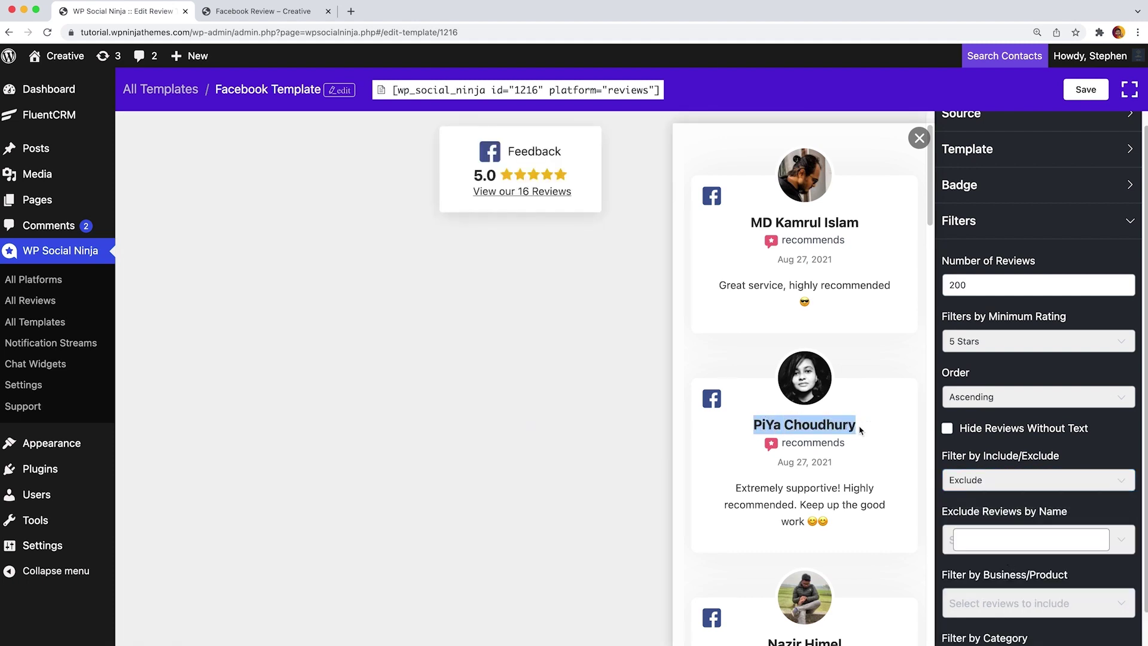
{"action": "left_click", "coordinate": [961, 532]}
{"action": "key", "text": "super+v"}
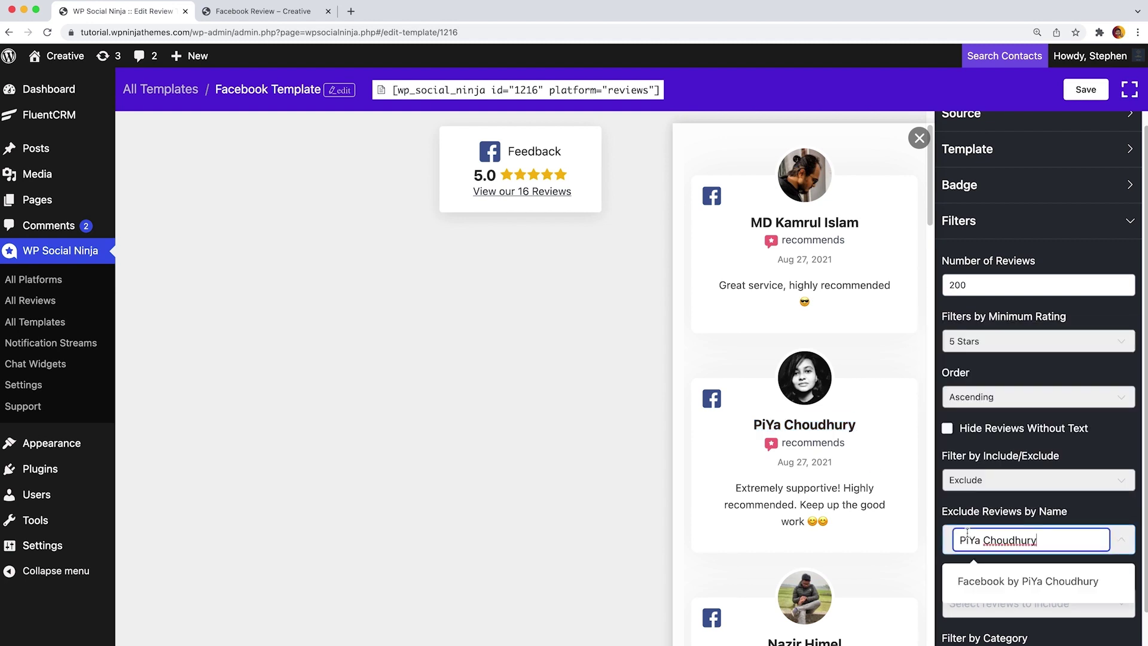
{"action": "left_click", "coordinate": [1027, 581]}
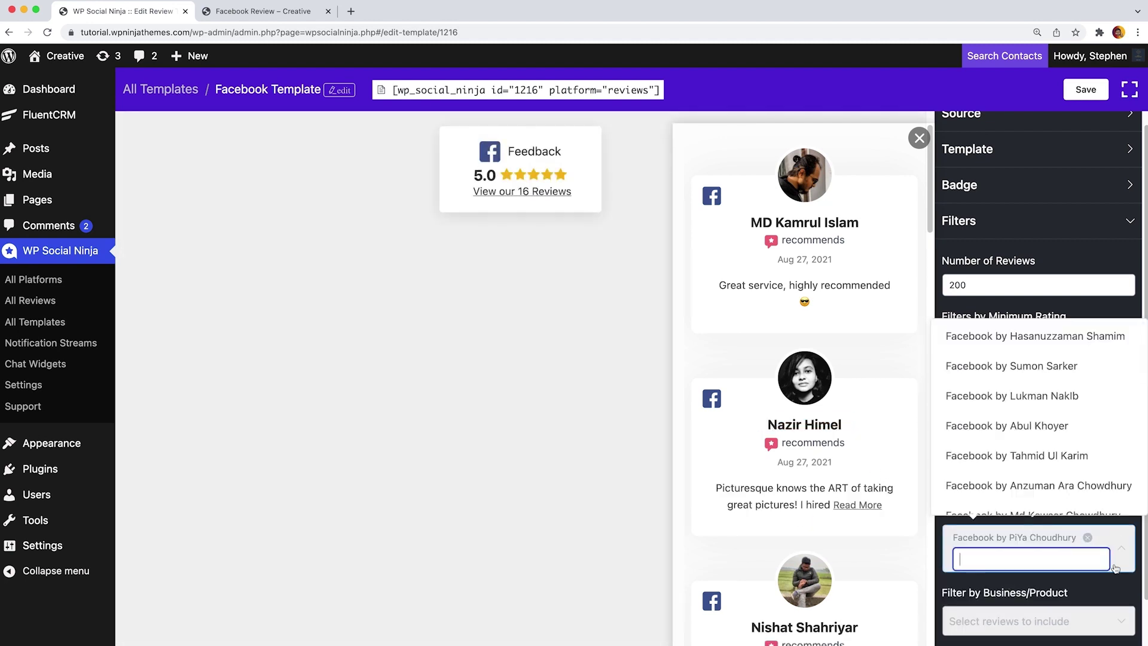
{"action": "left_click", "coordinate": [1107, 540]}
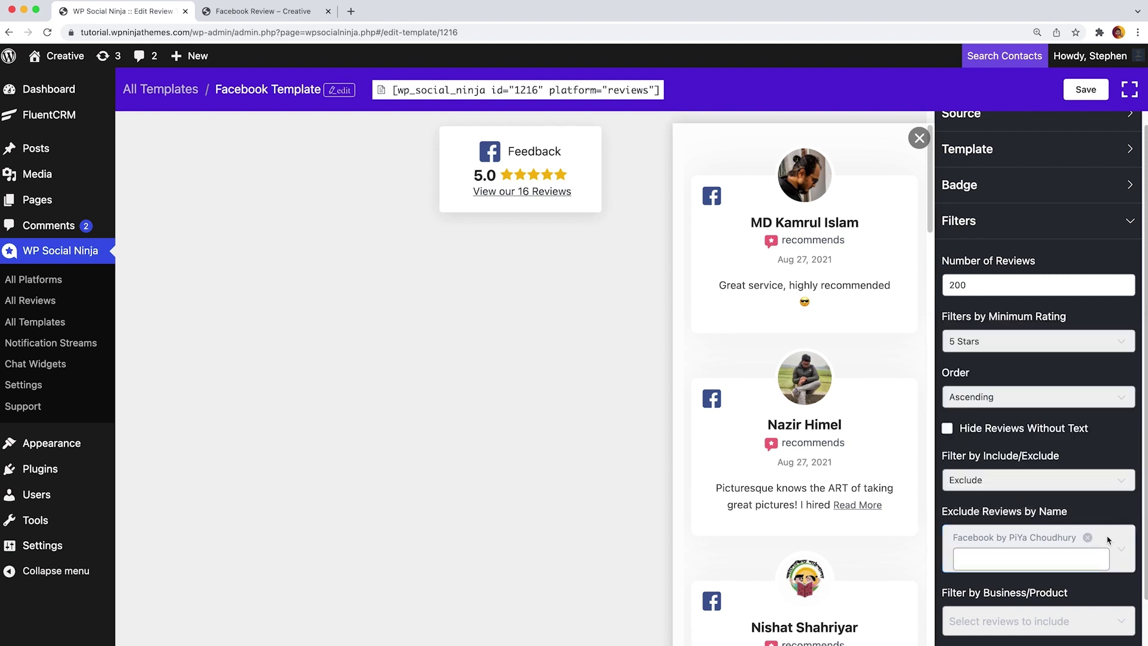
{"action": "left_click_drag", "start_coordinate": [940, 596], "coordinate": [1083, 594]}
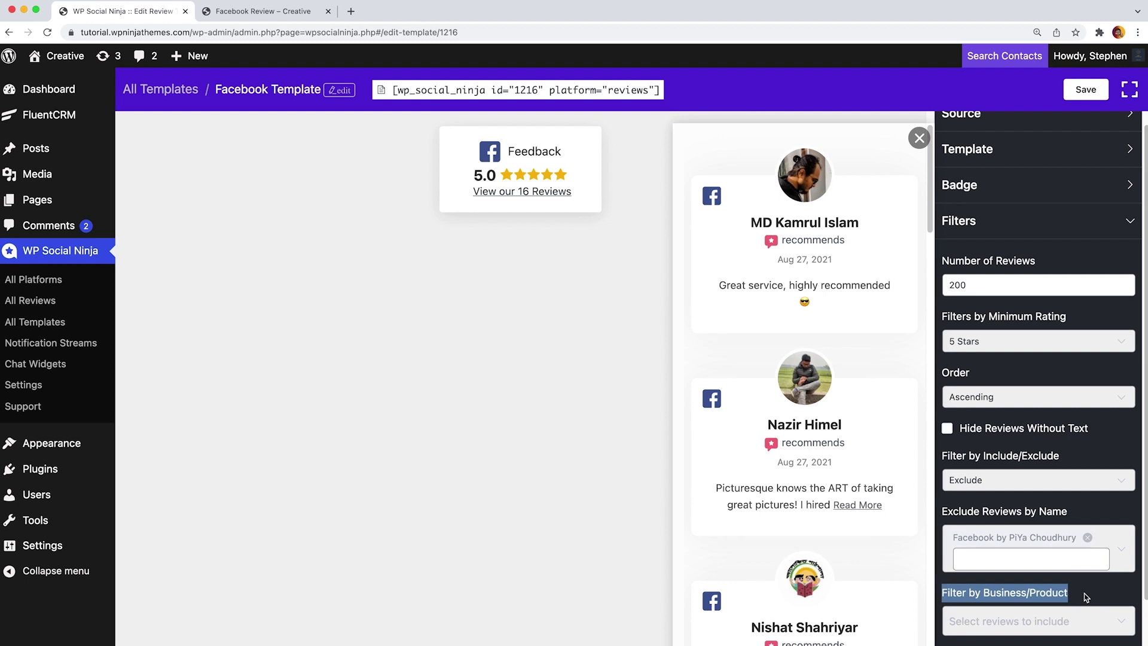
{"action": "left_click", "coordinate": [1084, 597]}
{"action": "scroll", "coordinate": [1076, 568], "scroll_direction": "down", "scroll_amount": 2}
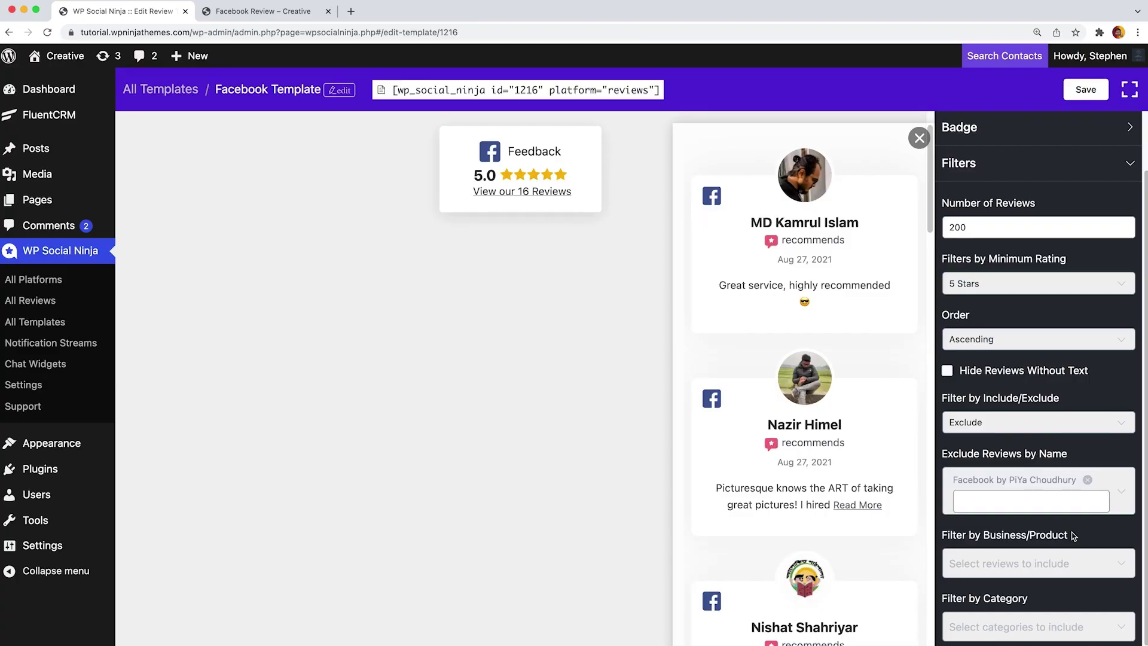
{"action": "scroll", "coordinate": [1073, 536], "scroll_direction": "down", "scroll_amount": 3}
Step: Expand Settings and set Rating Style to Icon with Number Style Rating
{"action": "left_click", "coordinate": [1016, 589]}
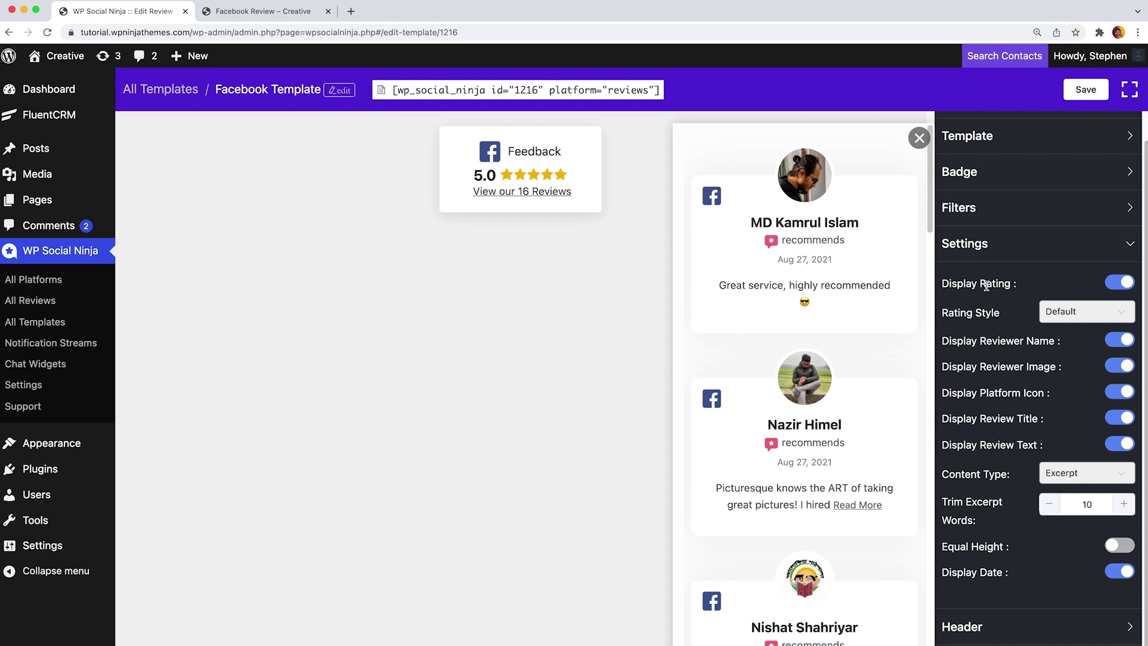
{"action": "left_click", "coordinate": [1126, 282]}
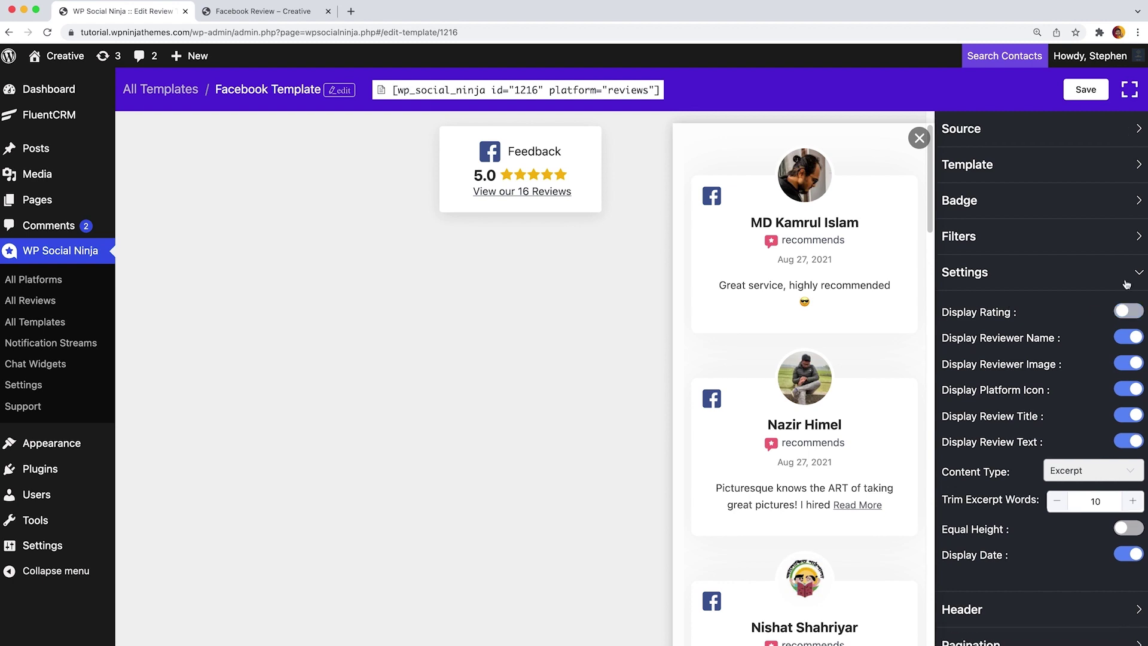
{"action": "left_click", "coordinate": [1128, 309]}
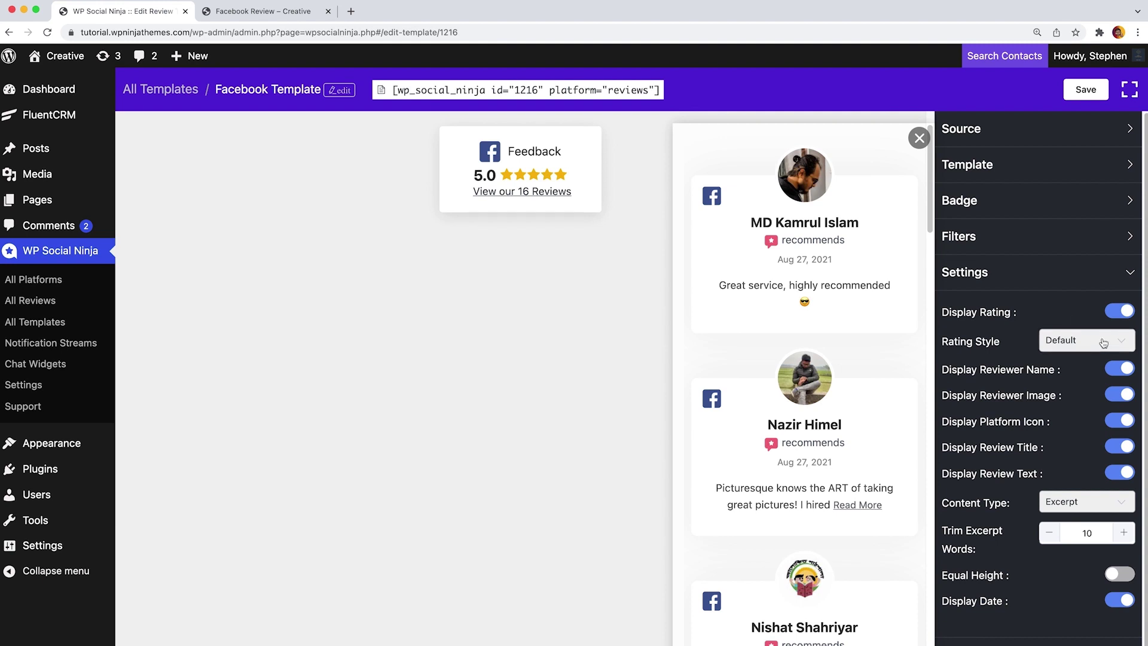
{"action": "left_click", "coordinate": [1103, 342]}
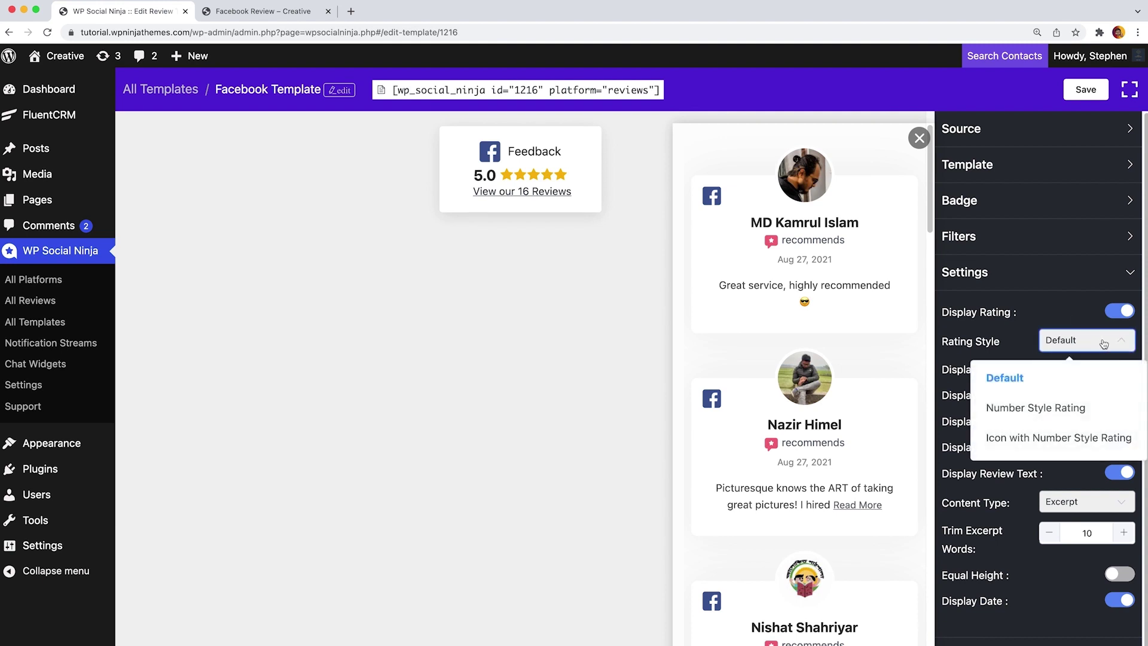
{"action": "left_click", "coordinate": [1077, 406]}
{"action": "left_click", "coordinate": [1085, 342]}
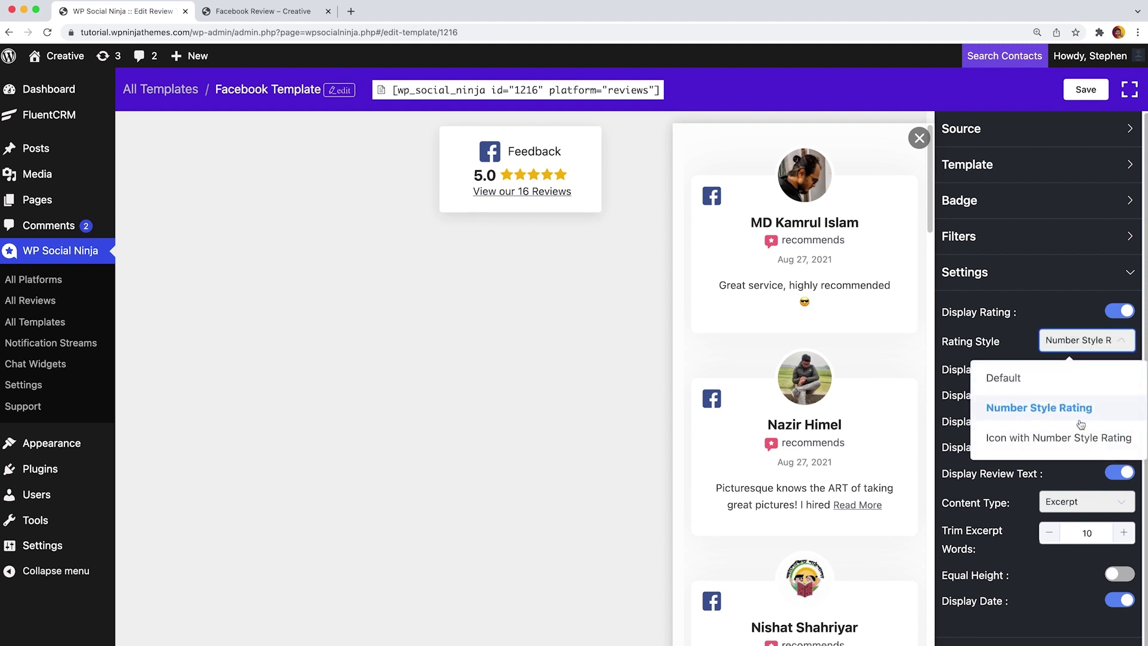
{"action": "left_click", "coordinate": [1076, 436]}
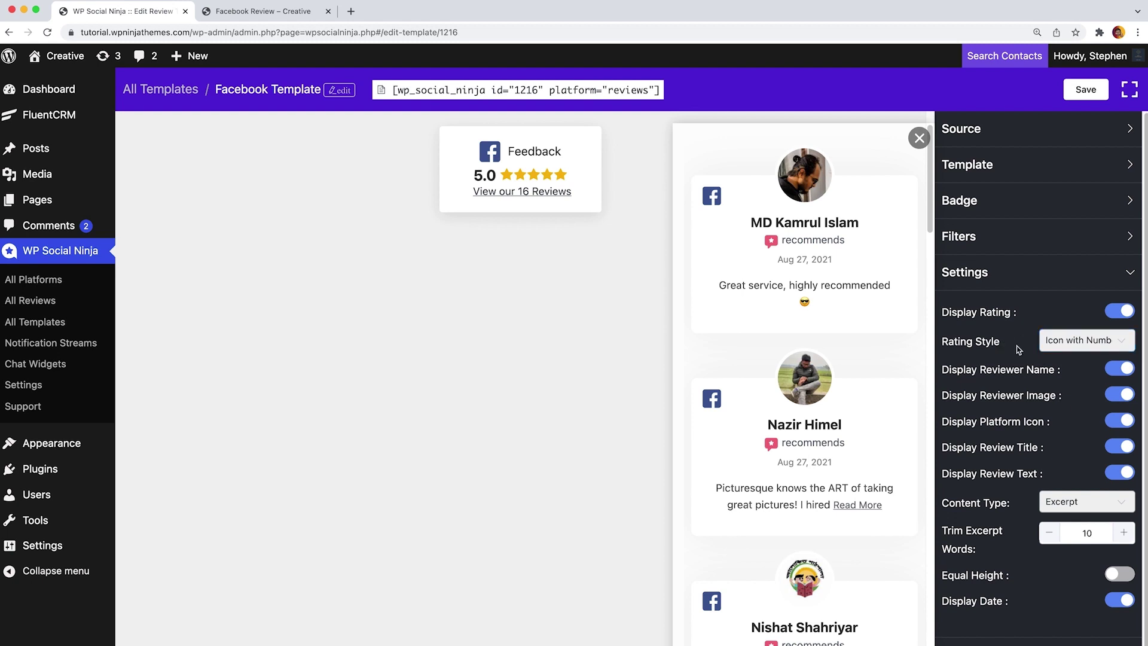
Step: Test the Display Reviewer Name, Image, Platform Icon and Review Text toggles, leaving them on
{"action": "left_click_drag", "start_coordinate": [940, 369], "coordinate": [1055, 369]}
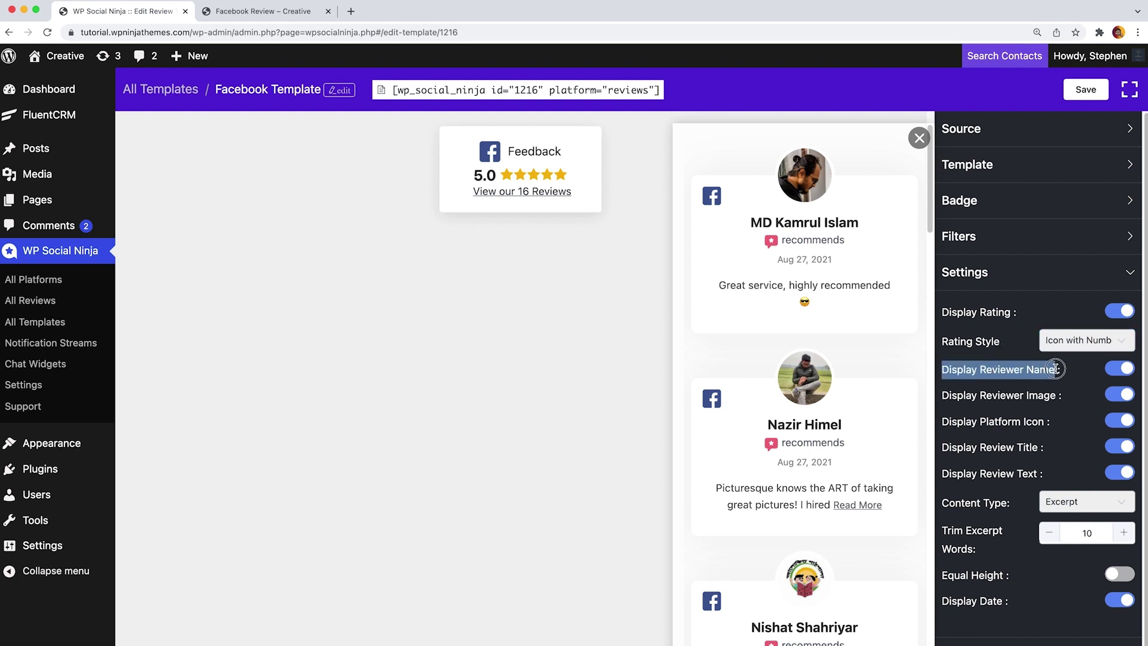
{"action": "left_click", "coordinate": [1117, 368]}
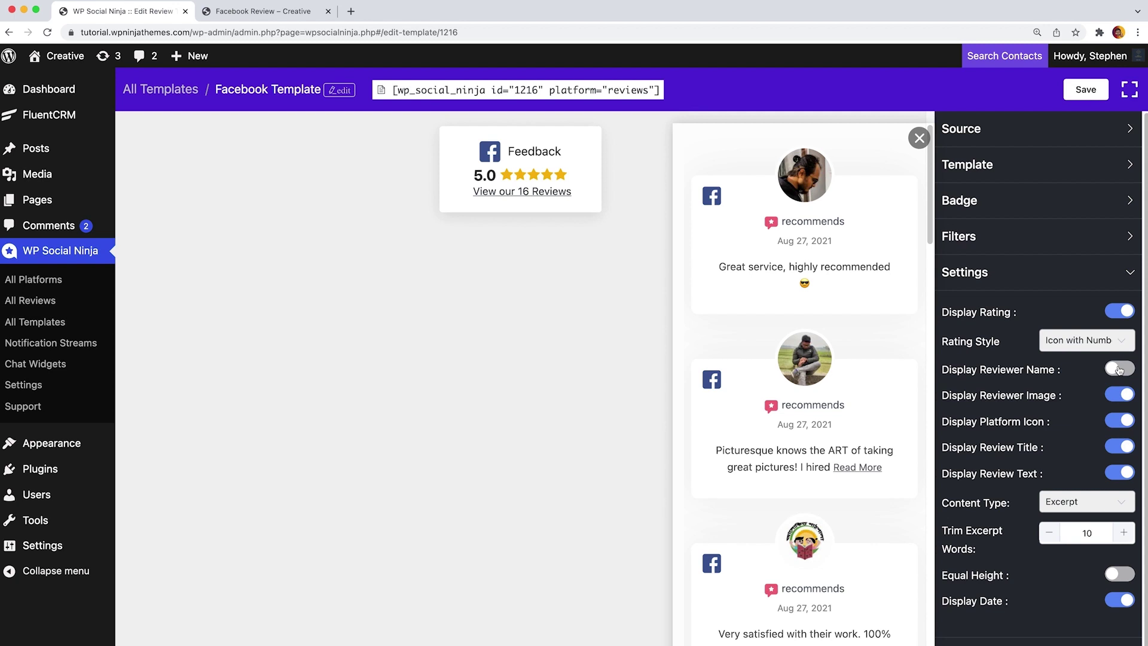
{"action": "left_click", "coordinate": [1118, 368]}
{"action": "left_click_drag", "start_coordinate": [940, 395], "coordinate": [1071, 393]}
{"action": "left_click", "coordinate": [1121, 393]}
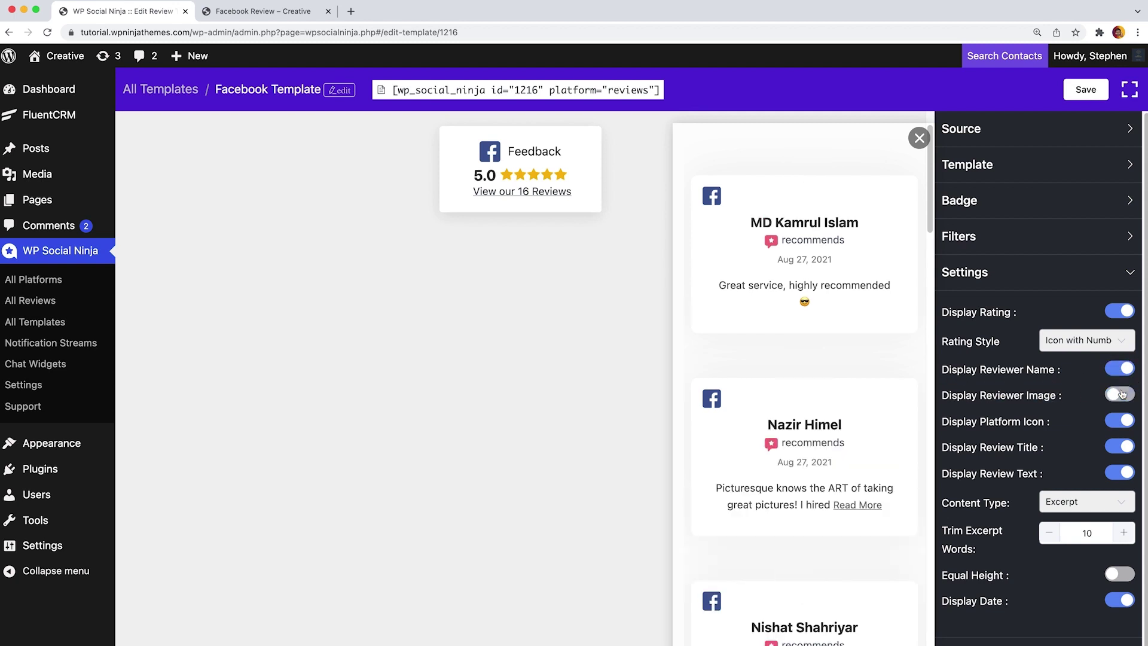
{"action": "left_click", "coordinate": [1121, 393]}
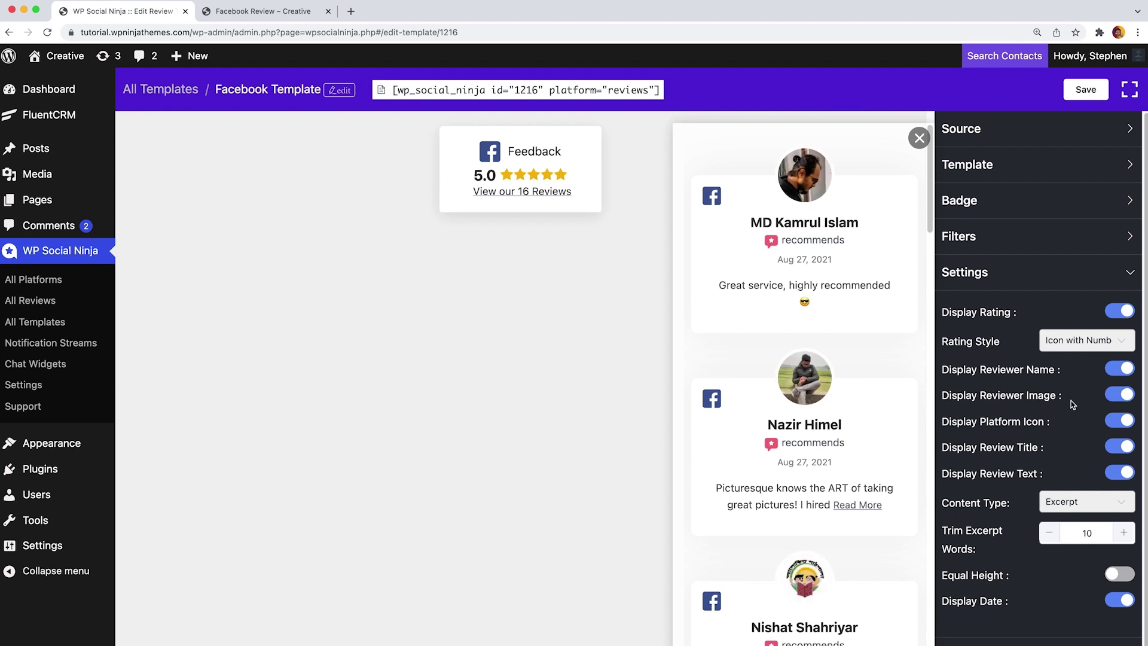
{"action": "left_click", "coordinate": [1118, 423]}
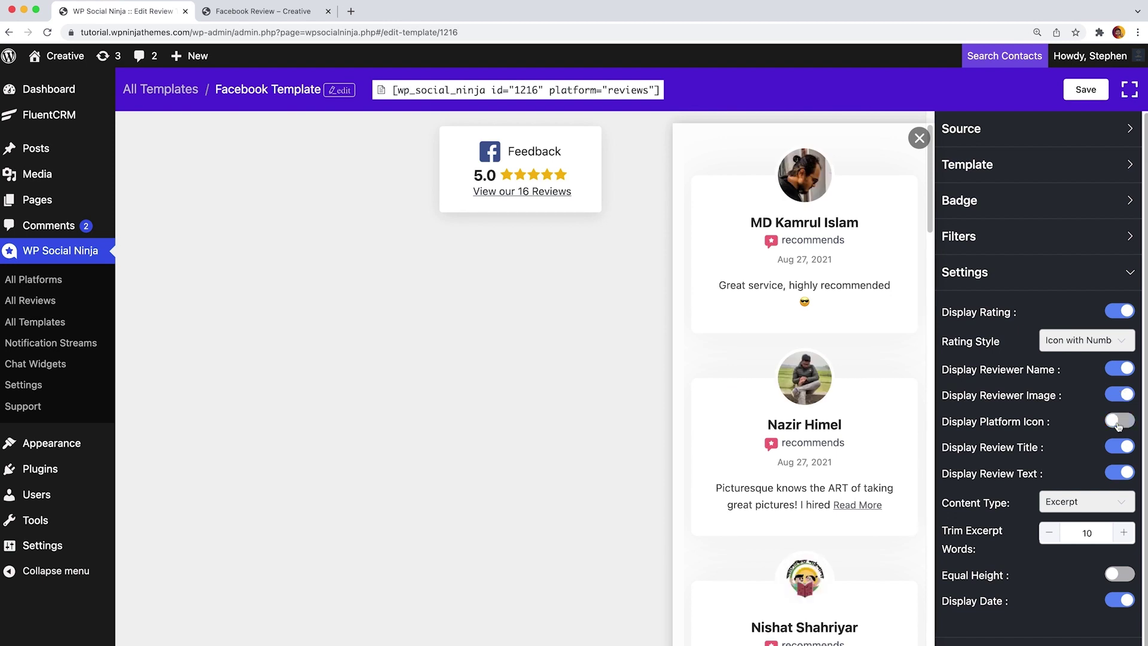
{"action": "left_click", "coordinate": [1117, 424]}
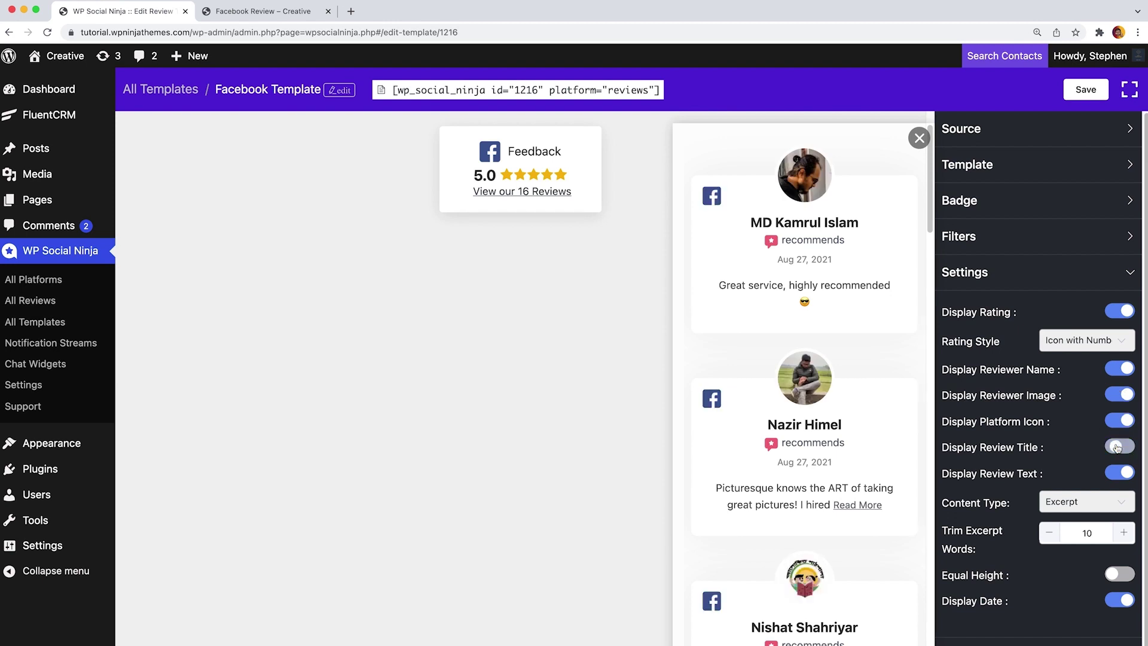
{"action": "left_click", "coordinate": [1121, 476]}
{"action": "left_click", "coordinate": [1120, 476]}
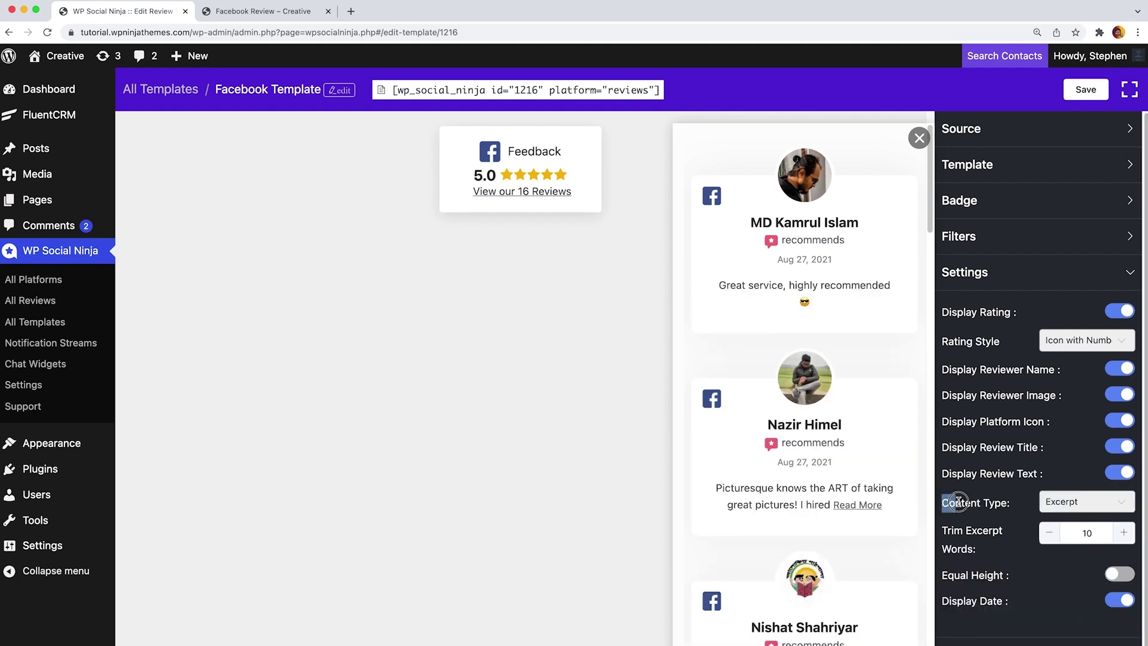
{"action": "left_click", "coordinate": [1124, 502]}
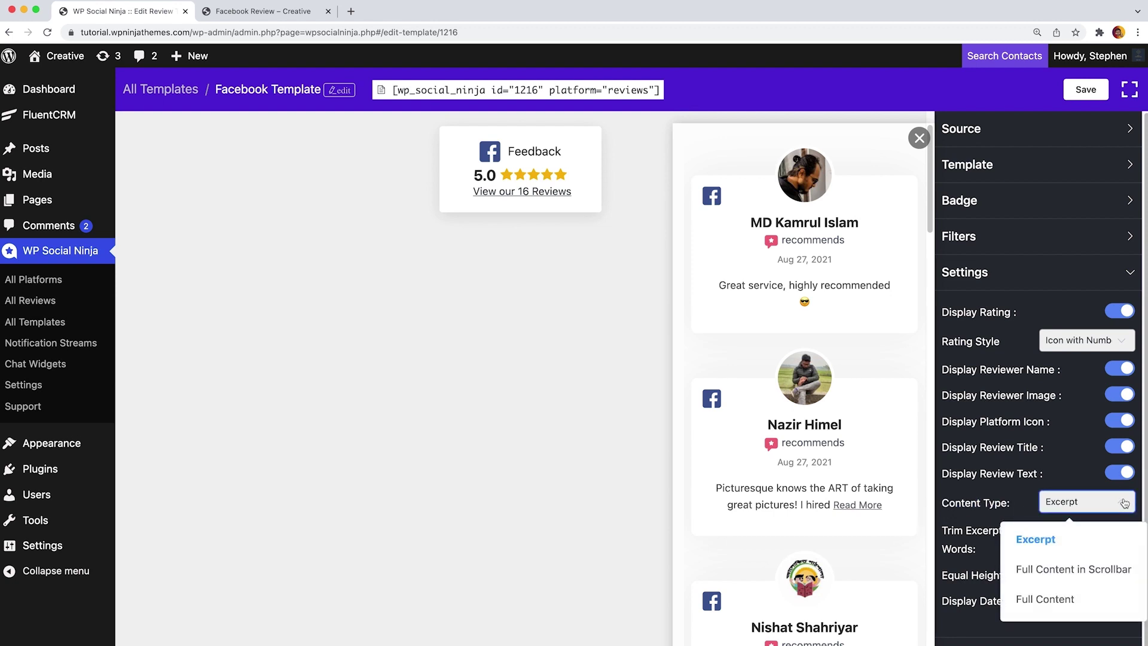
Step: Set Content Type to Excerpt and raise Trim Excerpt Words to 15
{"action": "left_click", "coordinate": [1107, 569]}
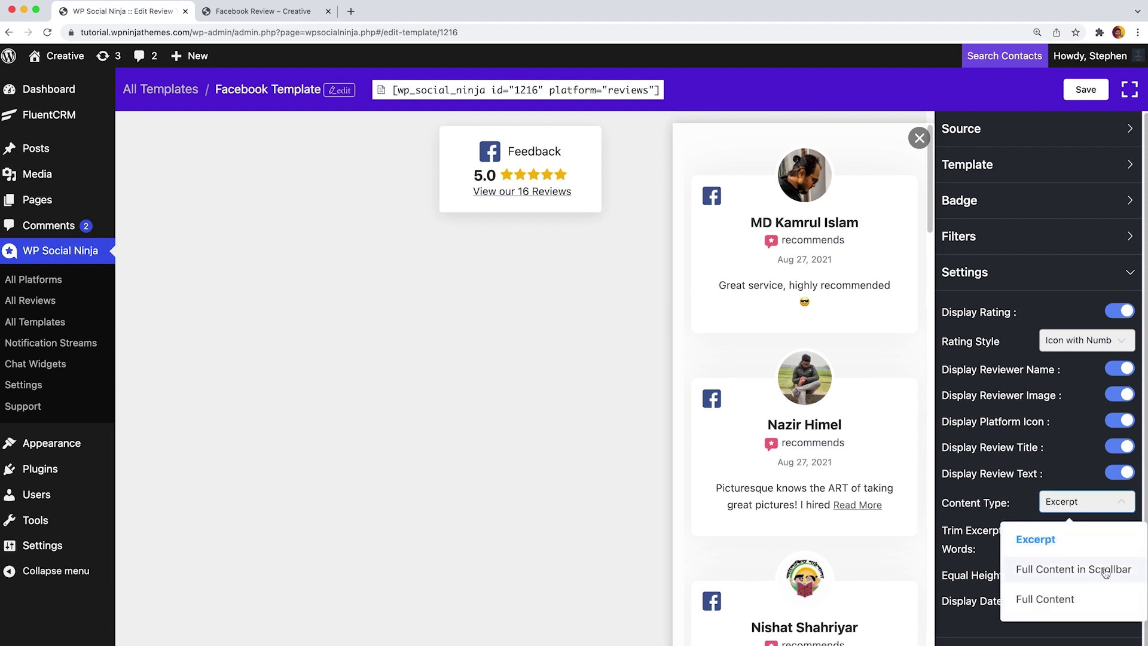
{"action": "left_click", "coordinate": [1111, 509]}
{"action": "left_click", "coordinate": [1084, 595]}
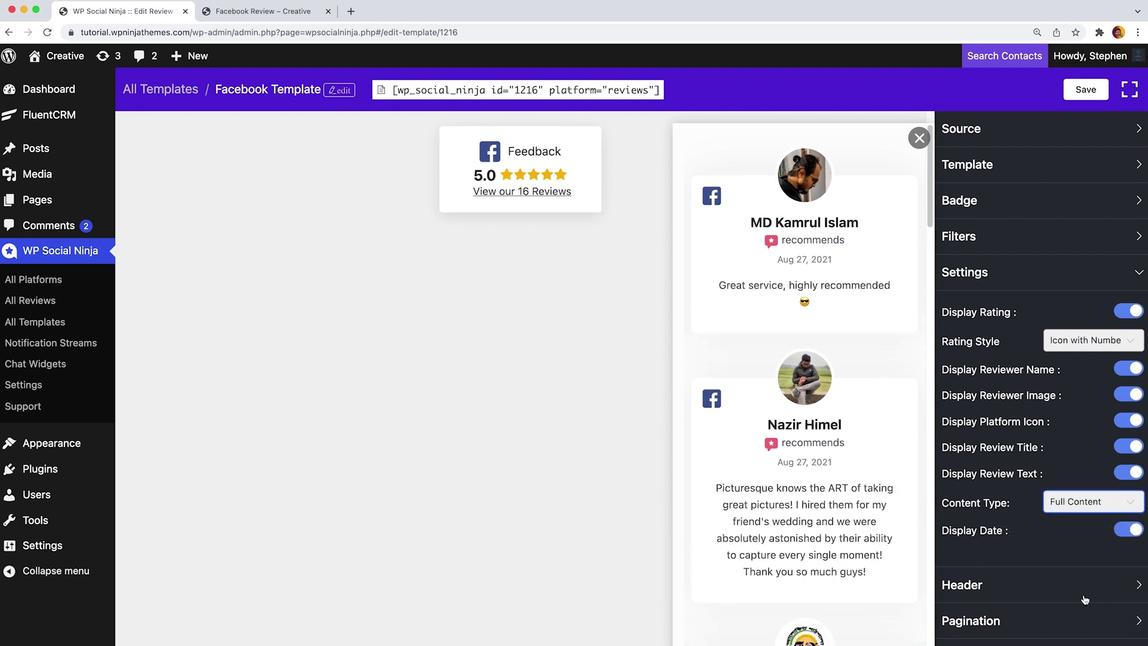
{"action": "left_click", "coordinate": [1105, 505]}
{"action": "left_click", "coordinate": [1034, 539]}
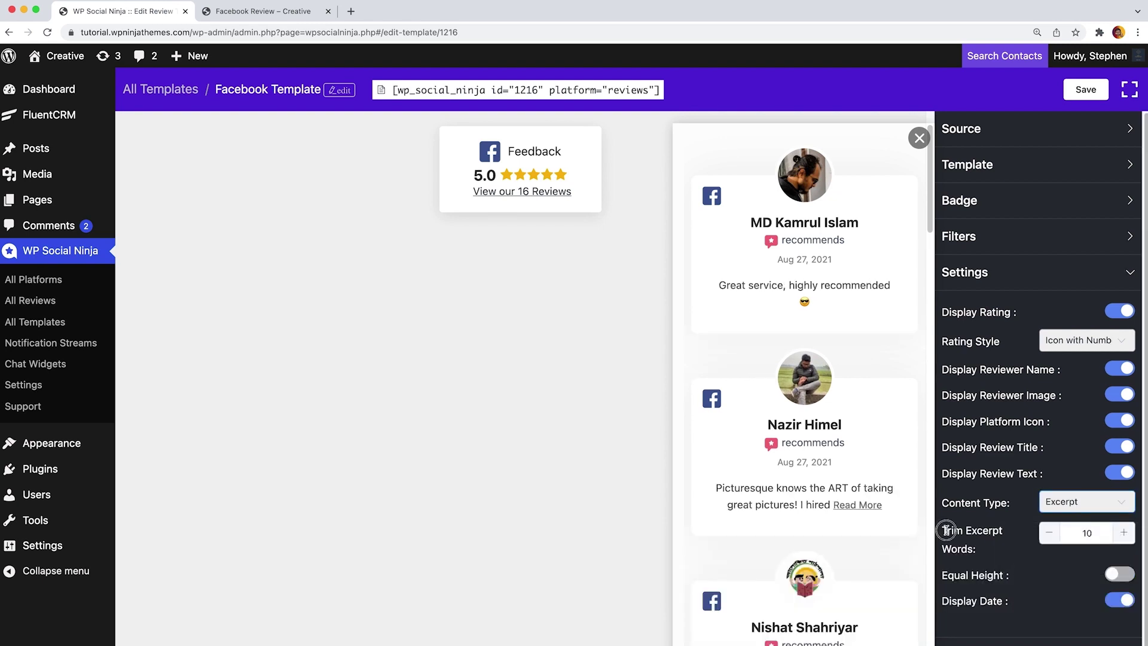
{"action": "triple_click", "coordinate": [945, 530]}
{"action": "left_click", "coordinate": [1126, 533]}
{"action": "left_click", "coordinate": [1126, 532]}
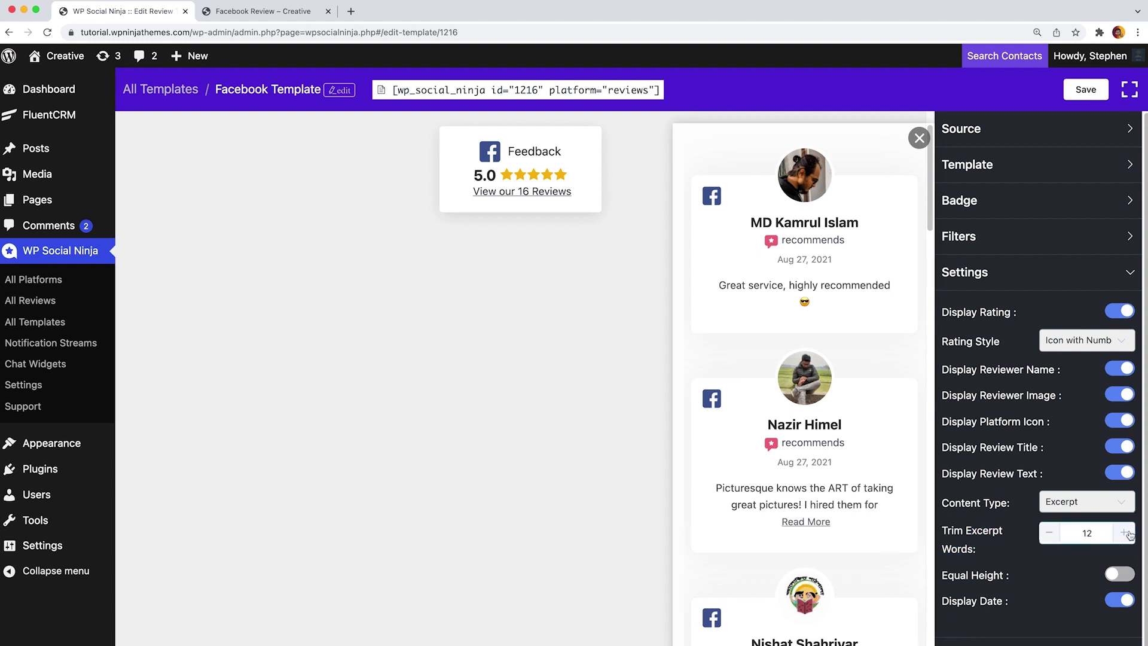
{"action": "left_click", "coordinate": [1126, 532]}
{"action": "left_click", "coordinate": [1126, 533]}
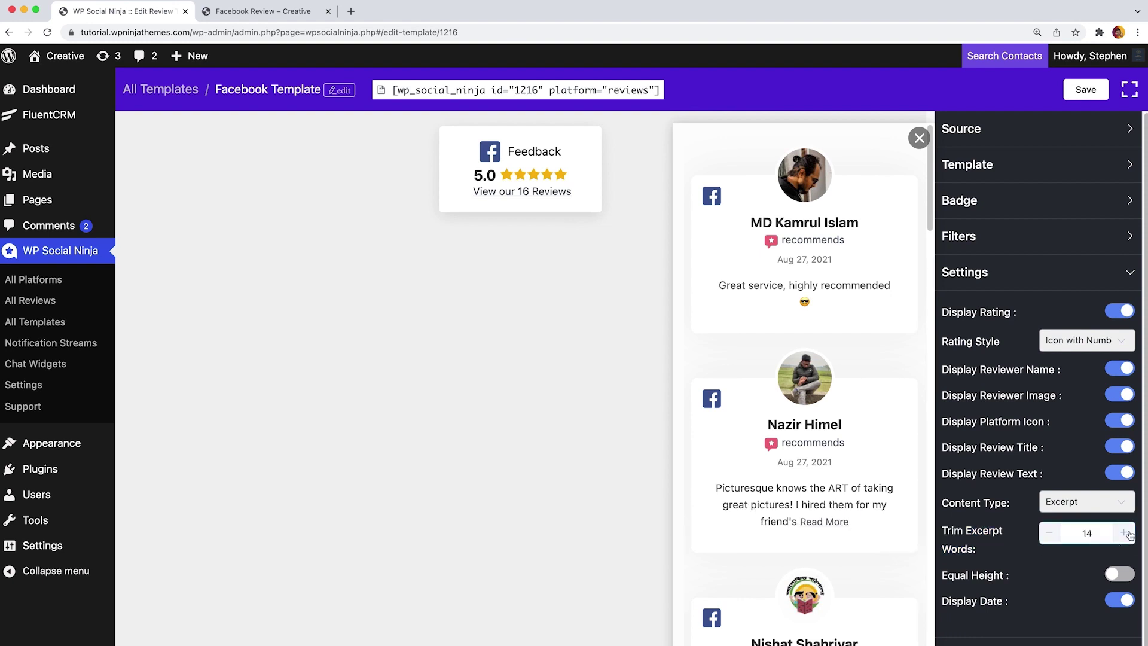
{"action": "left_click", "coordinate": [1126, 532]}
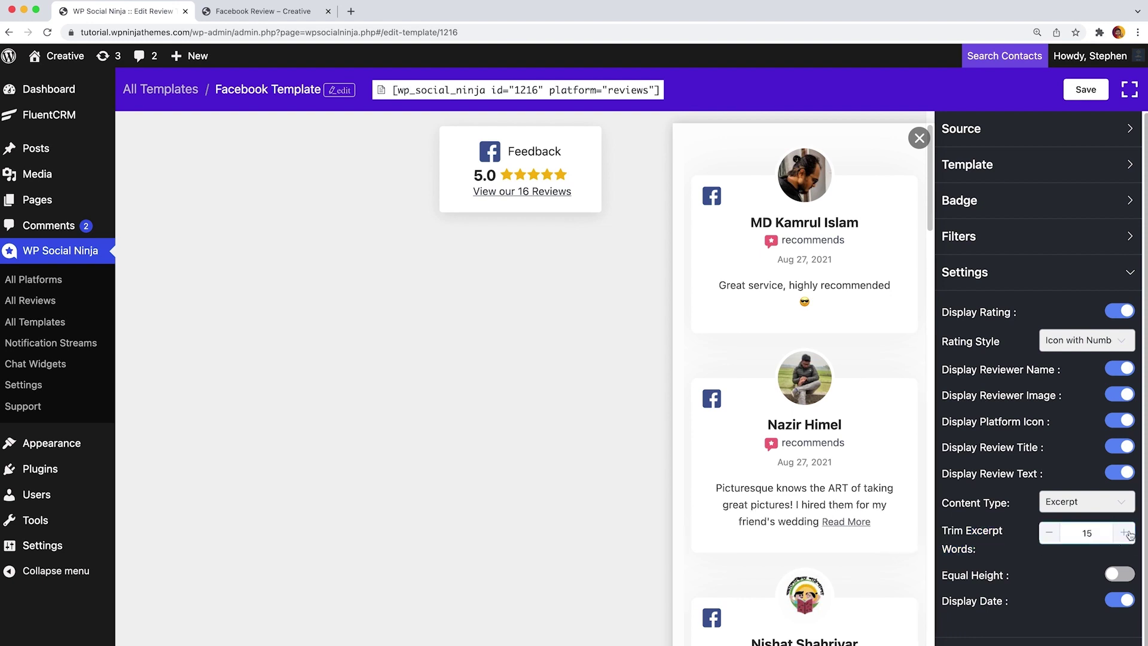
Step: Test Equal Height and Display Date, leaving equal height off and dates shown, then collapse Settings
{"action": "left_click_drag", "start_coordinate": [939, 576], "coordinate": [1006, 574]}
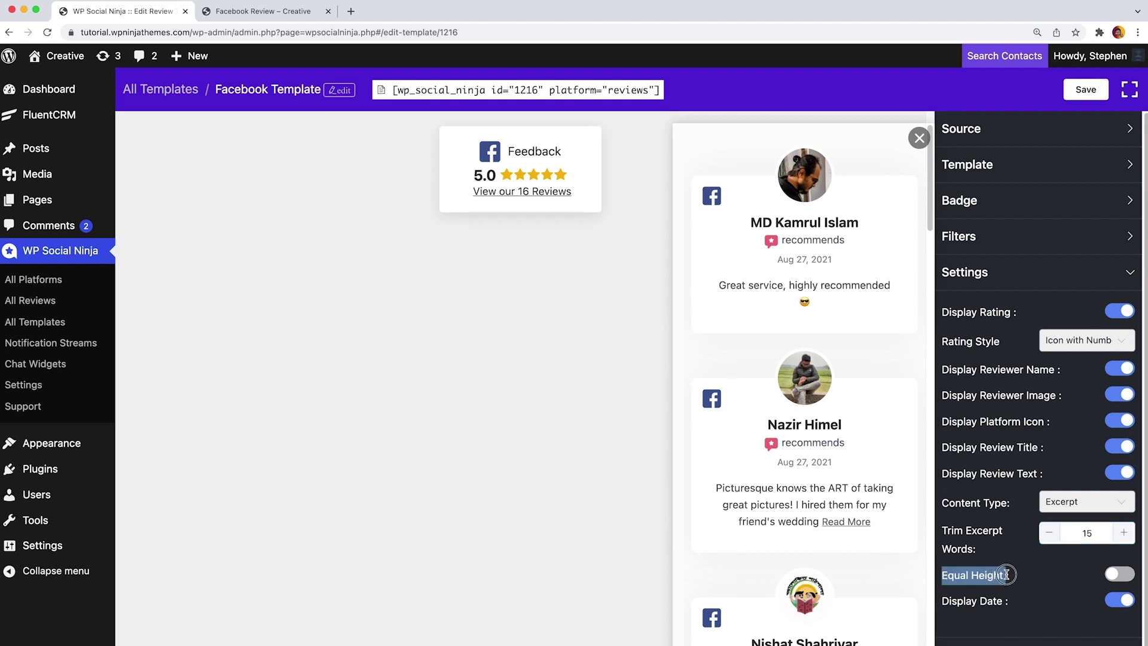
{"action": "left_click", "coordinate": [1121, 574]}
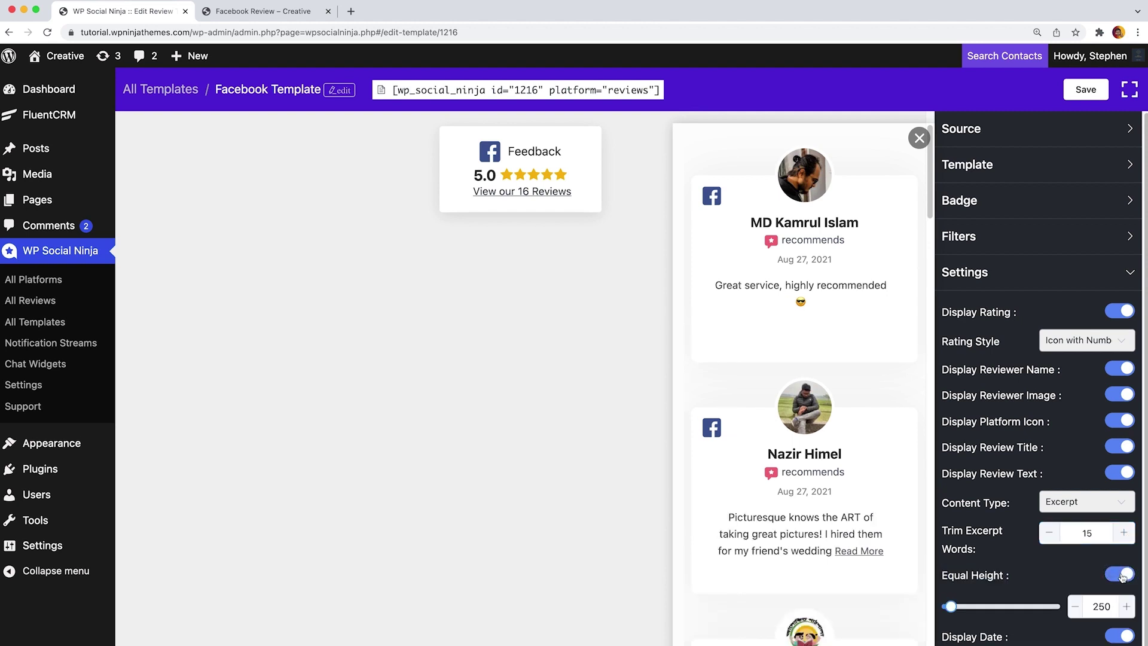
{"action": "left_click", "coordinate": [1122, 574]}
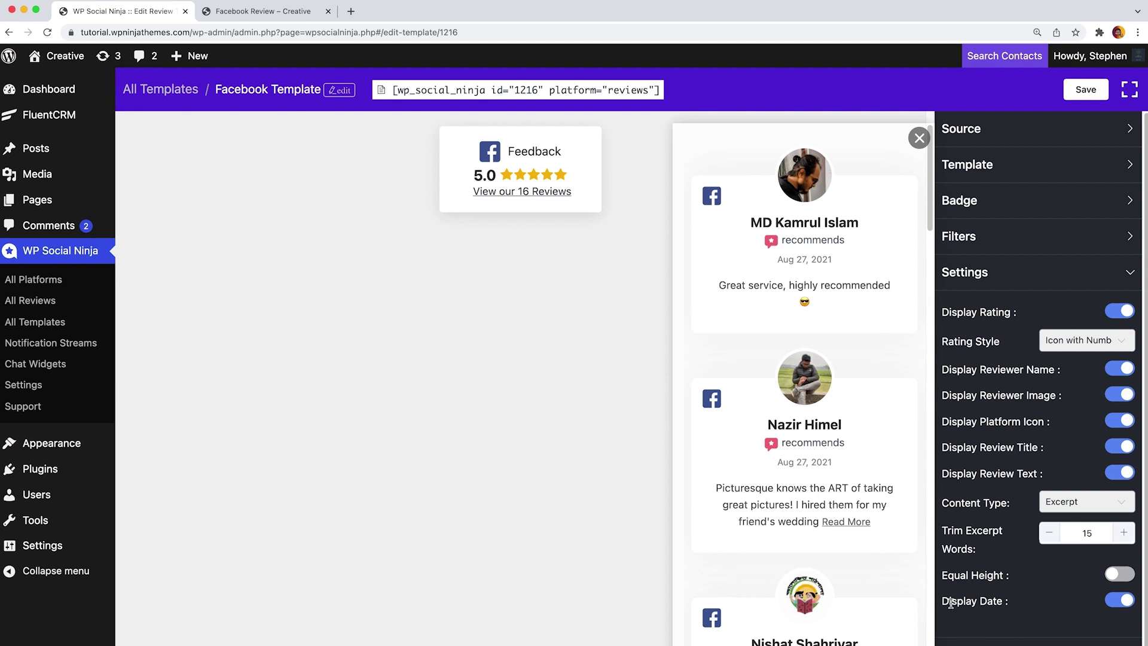
{"action": "left_click", "coordinate": [1116, 601]}
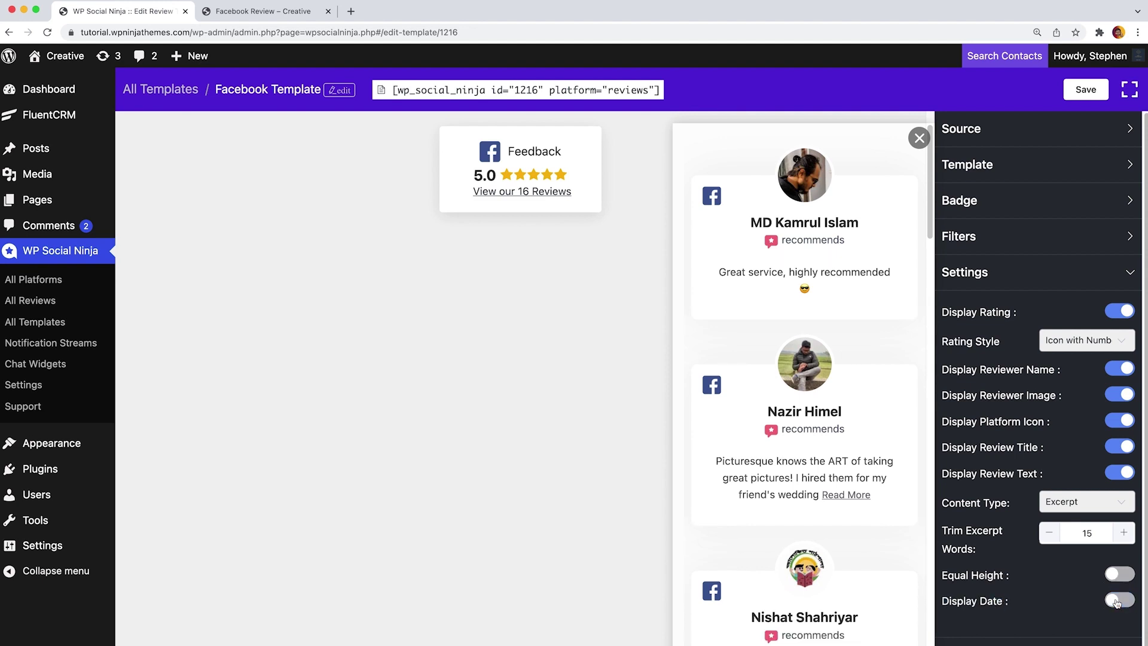
{"action": "left_click", "coordinate": [1117, 601]}
{"action": "scroll", "coordinate": [1116, 601], "scroll_direction": "down", "scroll_amount": 1}
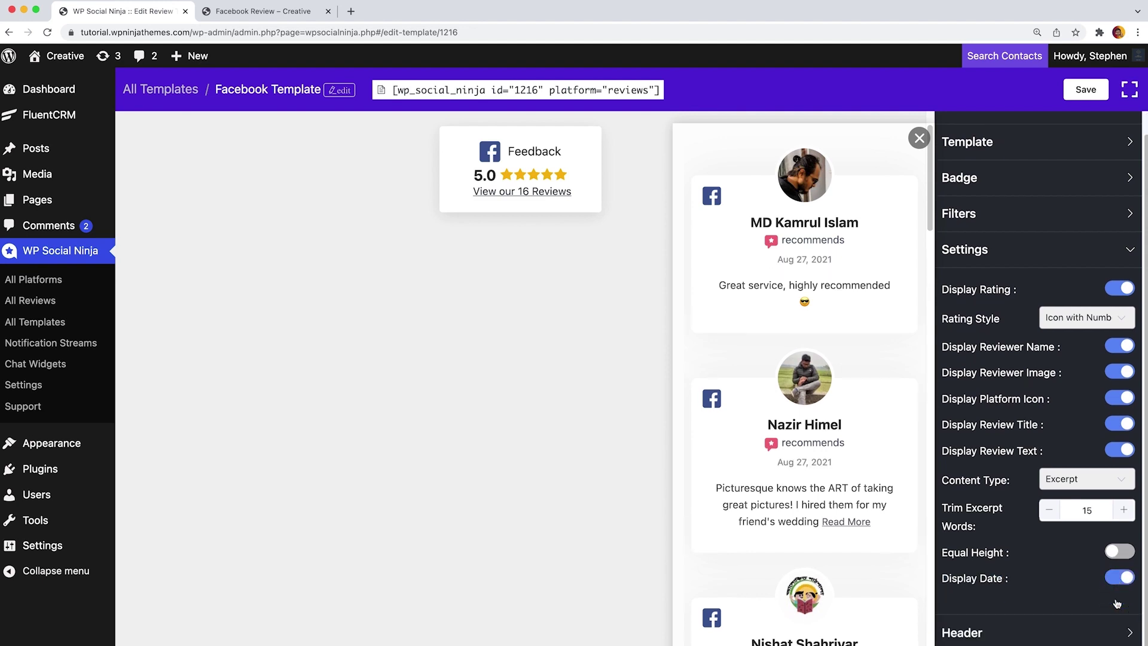
{"action": "left_click", "coordinate": [1127, 250]}
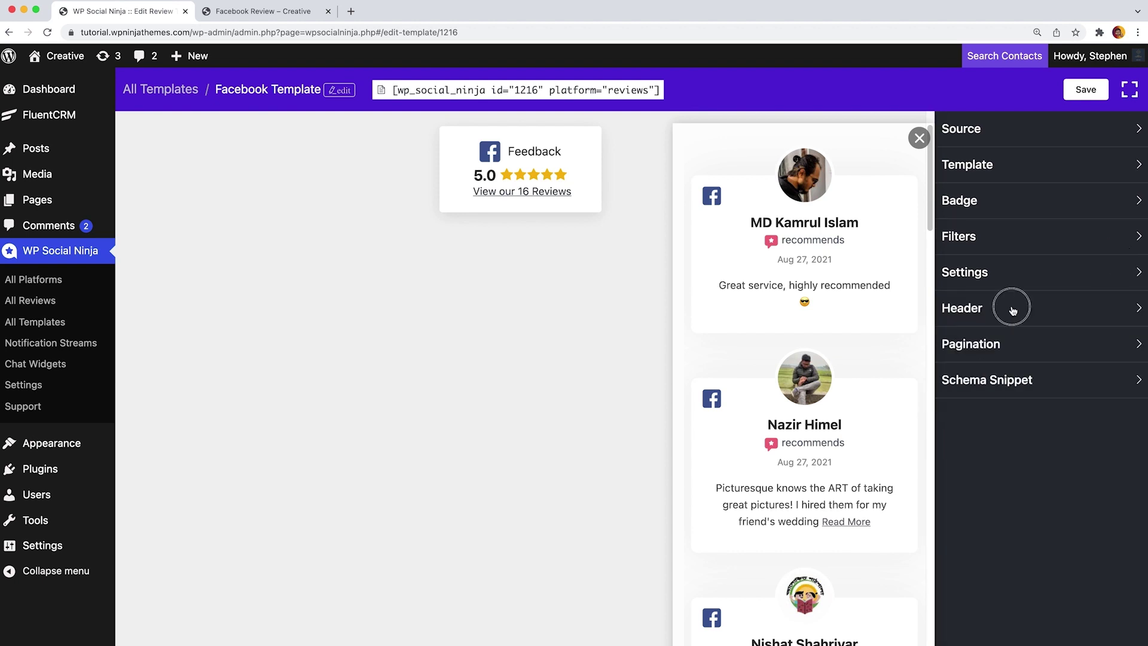
Step: Turn on Display Header and set the custom title text to 'Reviews'
{"action": "left_click", "coordinate": [1012, 308]}
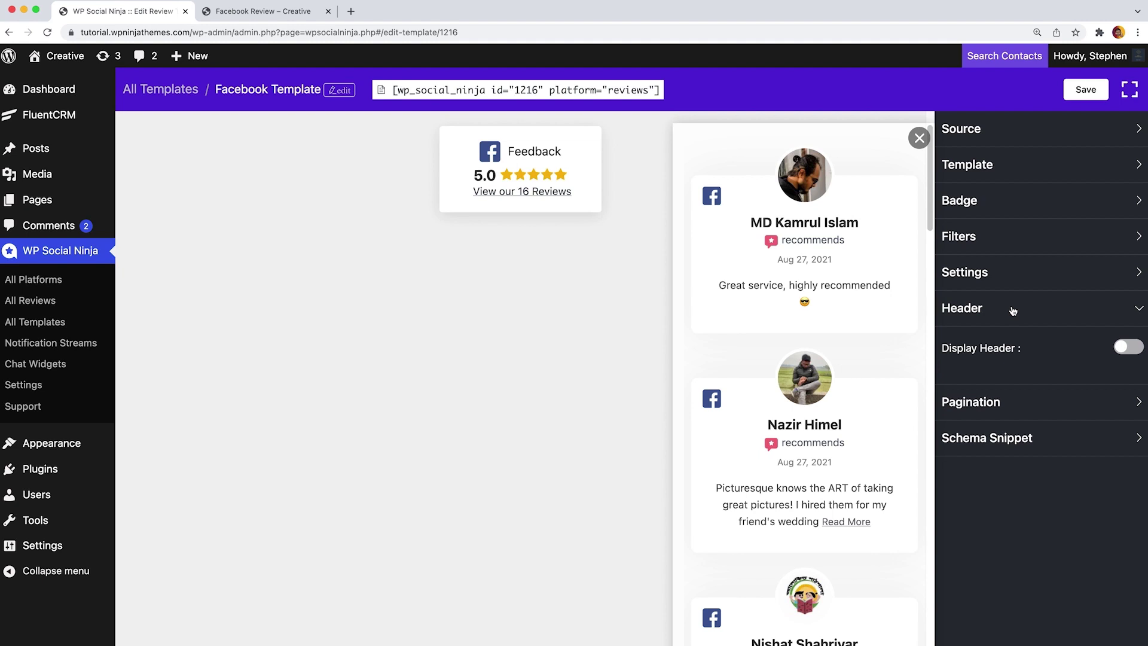
{"action": "left_click", "coordinate": [1128, 347]}
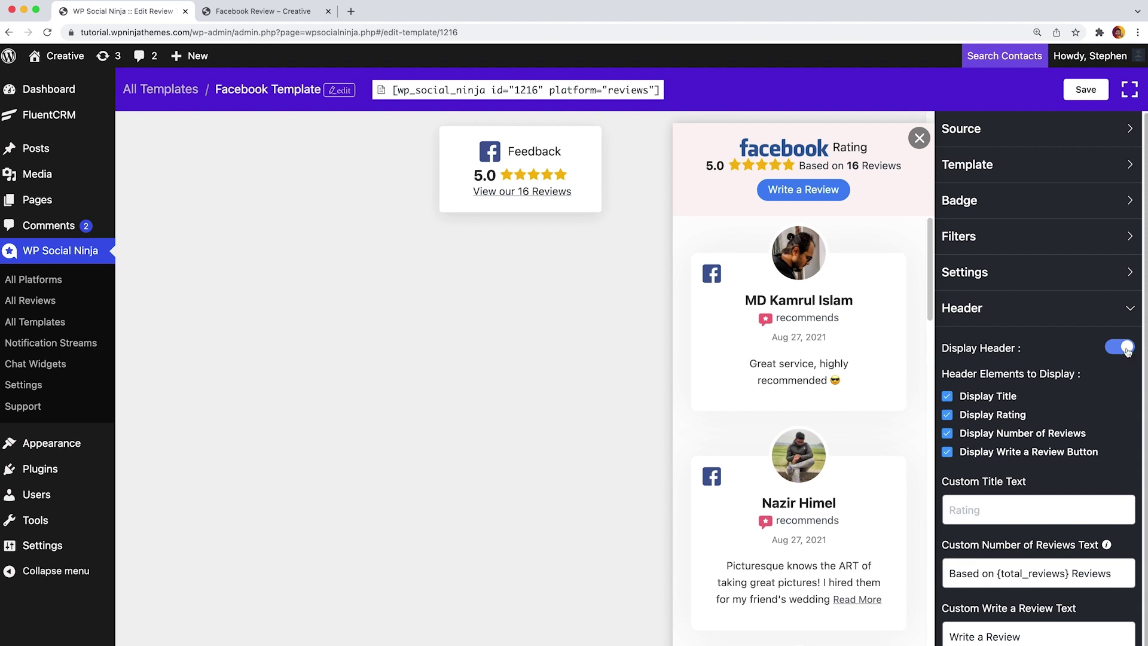
{"action": "left_click", "coordinate": [946, 398]}
{"action": "left_click", "coordinate": [946, 398]}
{"action": "left_click", "coordinate": [989, 509]}
{"action": "type", "text": "Reviews"}
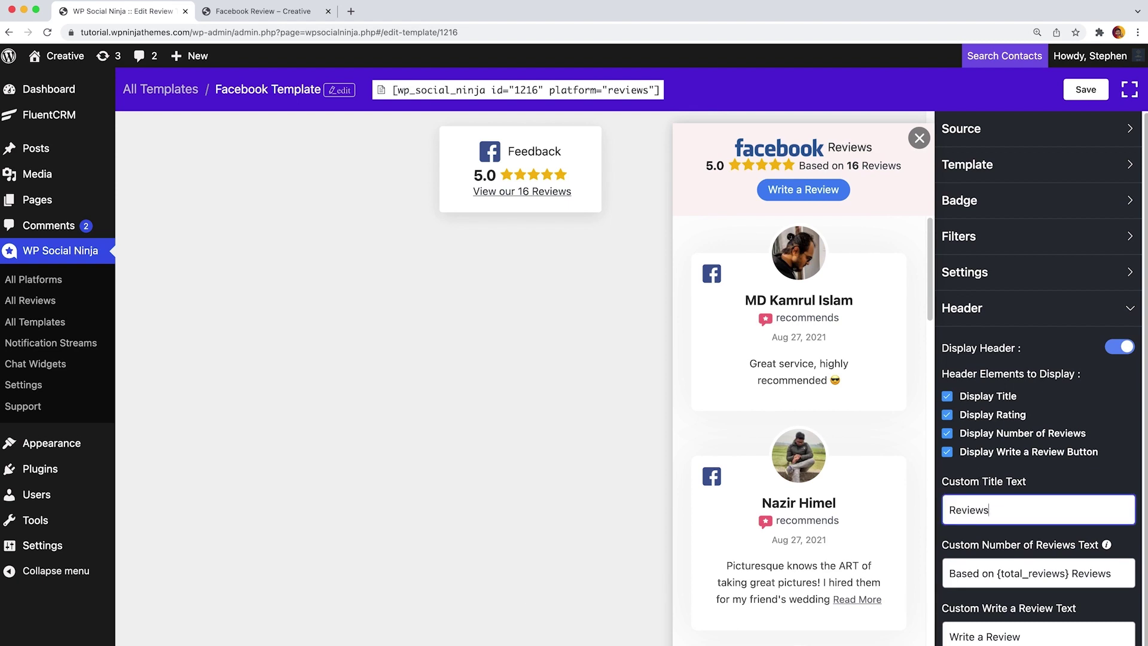
Step: Reword the review count text to 'Read our {total_reviews} Reviews' and collapse Header
{"action": "left_click", "coordinate": [947, 416]}
{"action": "left_click", "coordinate": [949, 430]}
{"action": "left_click", "coordinate": [949, 430]}
{"action": "scroll", "coordinate": [990, 551], "scroll_direction": "down", "scroll_amount": 1}
{"action": "left_click", "coordinate": [991, 551]}
{"action": "left_click_drag", "start_coordinate": [991, 551], "coordinate": [949, 551]}
{"action": "type", "text": "Read our"}
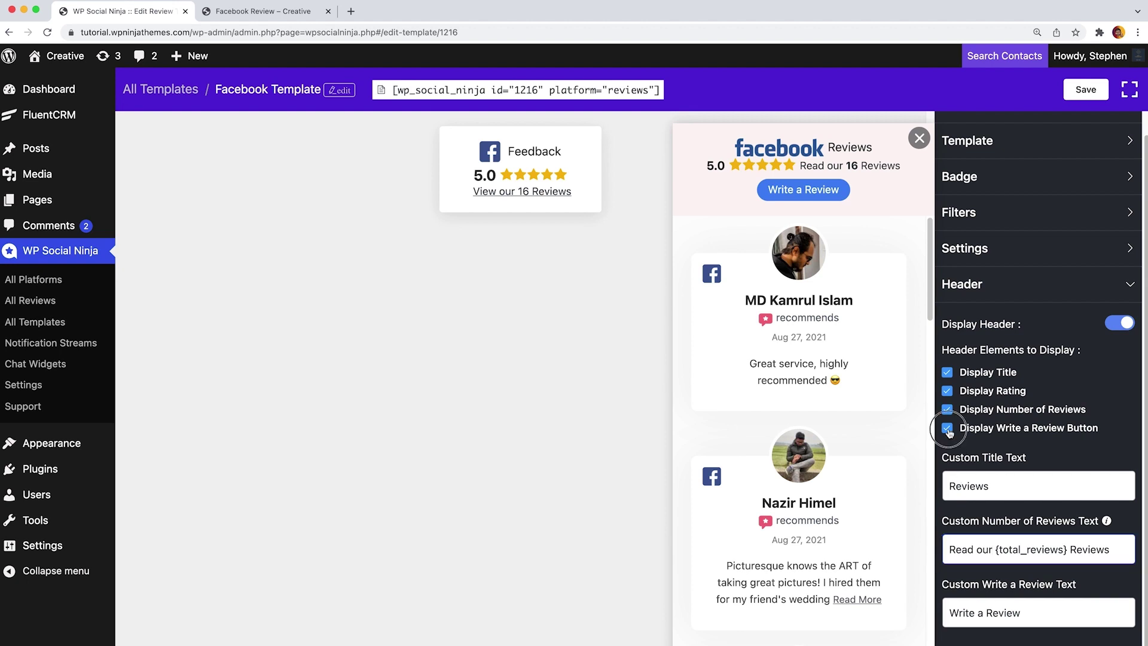
{"action": "scroll", "coordinate": [950, 430], "scroll_direction": "down", "scroll_amount": 1}
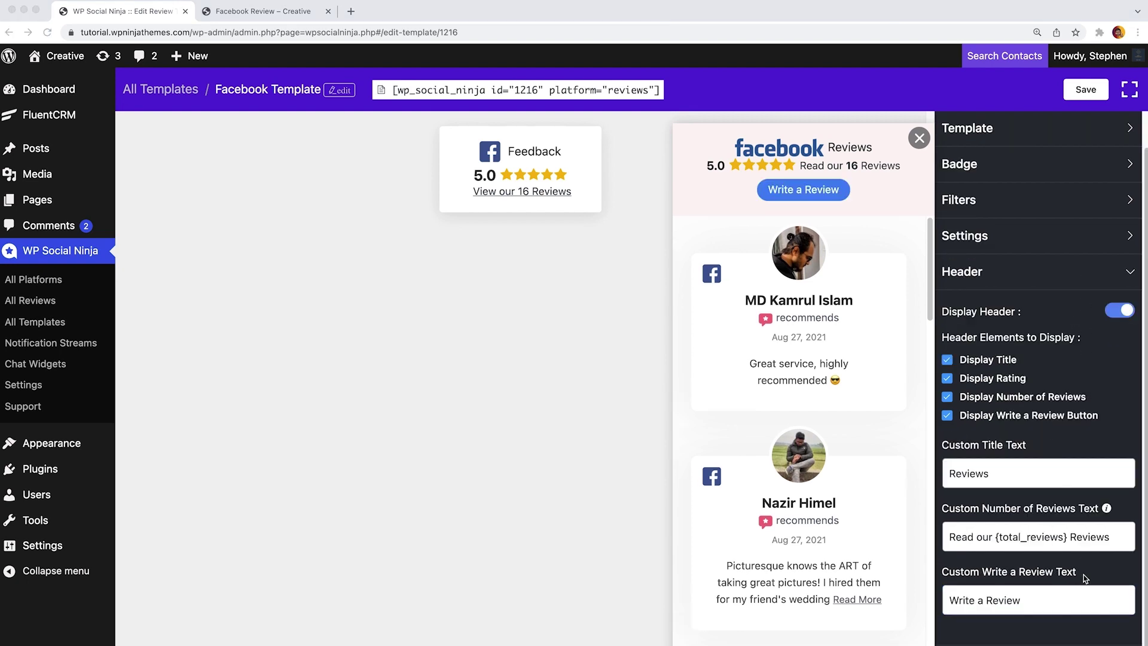
{"action": "left_click", "coordinate": [1113, 272]}
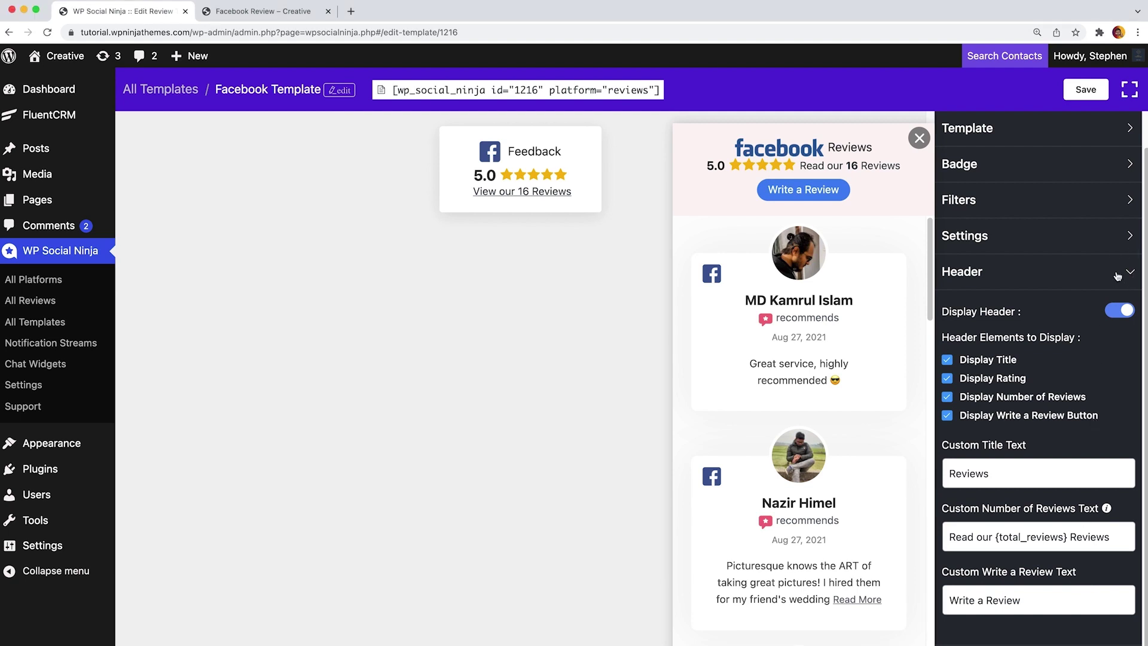
Step: Use Load More pagination with 10 reviews per page, save, and view the Facebook Review page
{"action": "left_click", "coordinate": [1103, 356]}
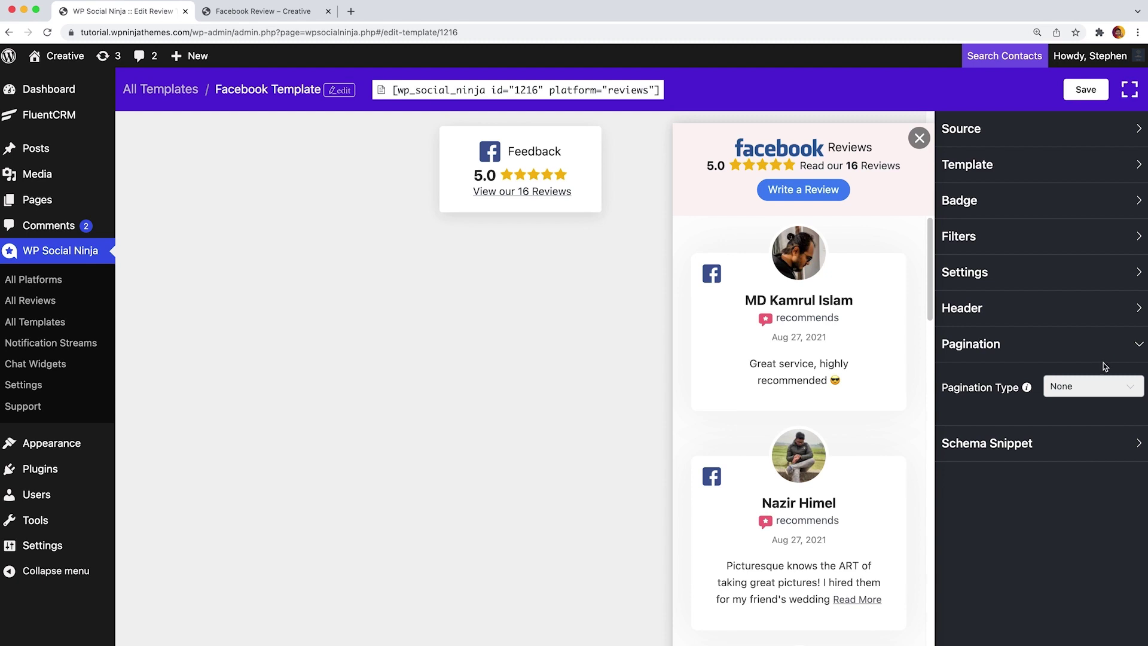
{"action": "left_click", "coordinate": [1123, 390]}
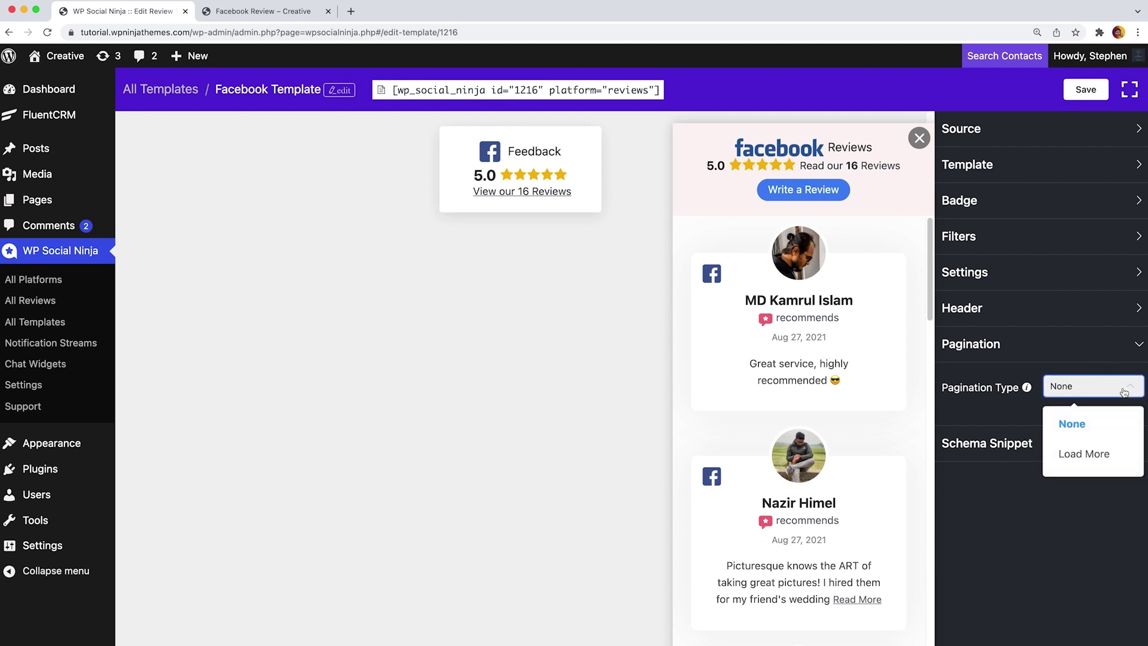
{"action": "left_click", "coordinate": [1124, 457]}
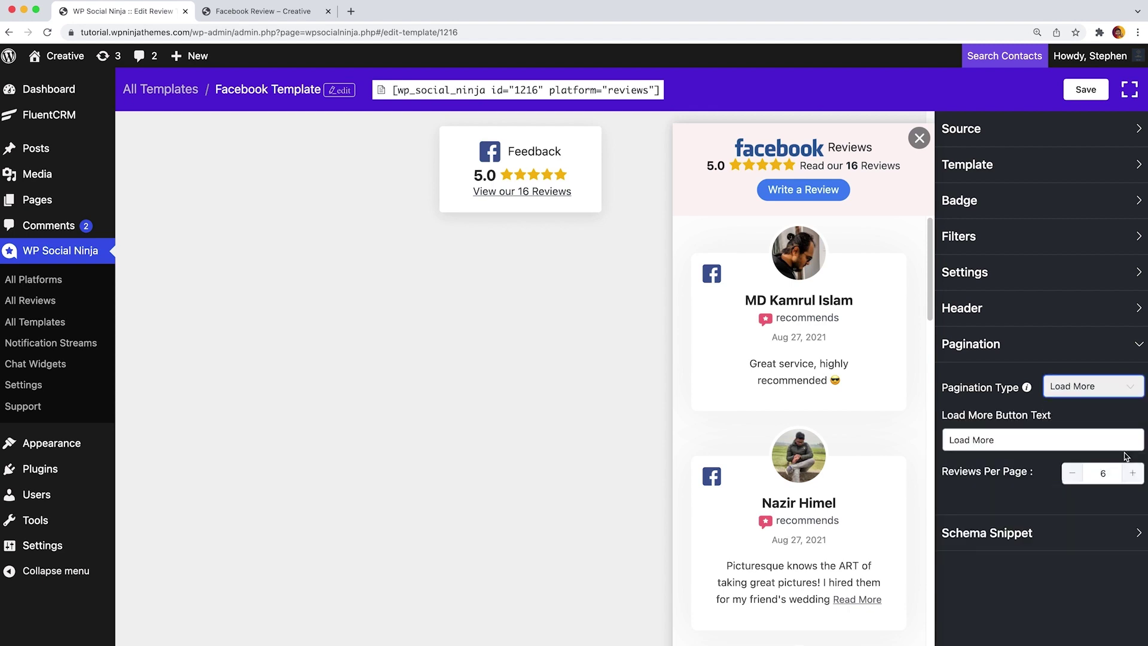
{"action": "left_click_drag", "start_coordinate": [943, 471], "coordinate": [1107, 473]}
{"action": "left_click", "coordinate": [1134, 474]}
{"action": "left_click", "coordinate": [1134, 474]}
{"action": "left_click", "coordinate": [1134, 473]}
{"action": "left_click", "coordinate": [1088, 93]}
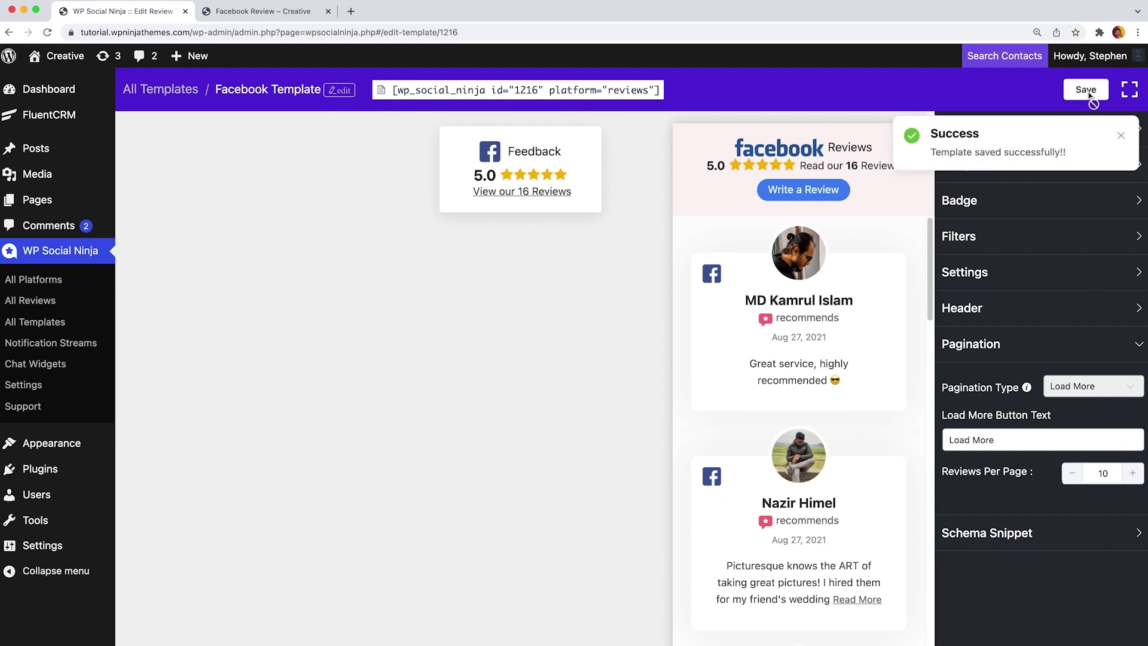
{"action": "left_click", "coordinate": [285, 11]}
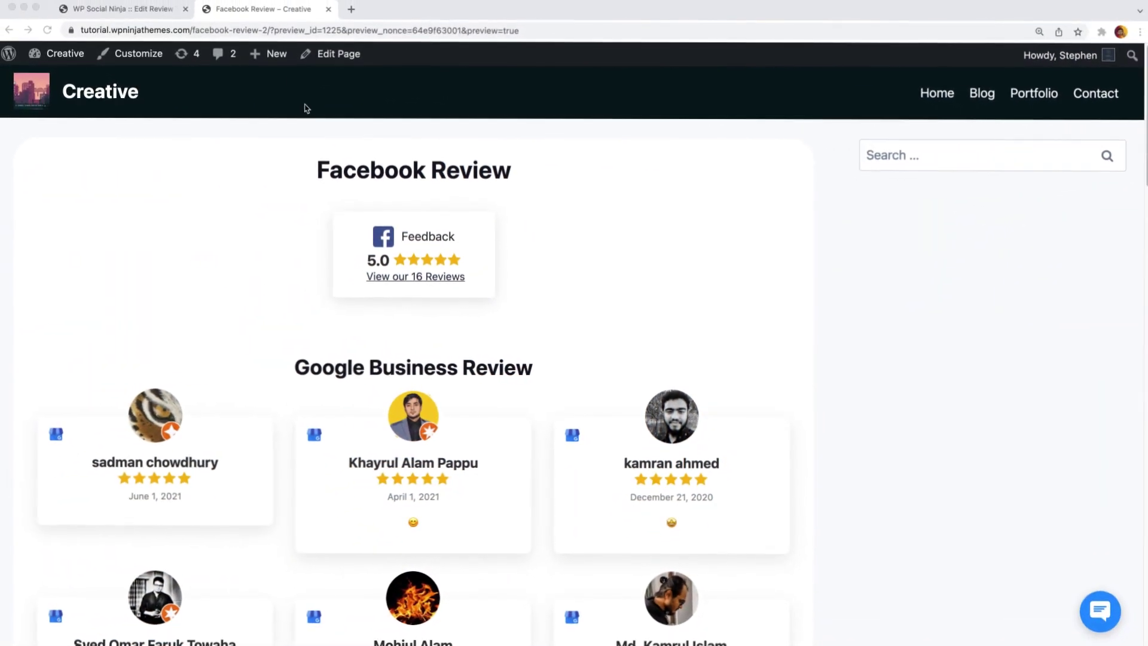
Step: Open the reviews popup from the Feedback badge and scroll through its review list
{"action": "left_click", "coordinate": [419, 222]}
{"action": "scroll", "coordinate": [987, 209], "scroll_direction": "down", "scroll_amount": 1}
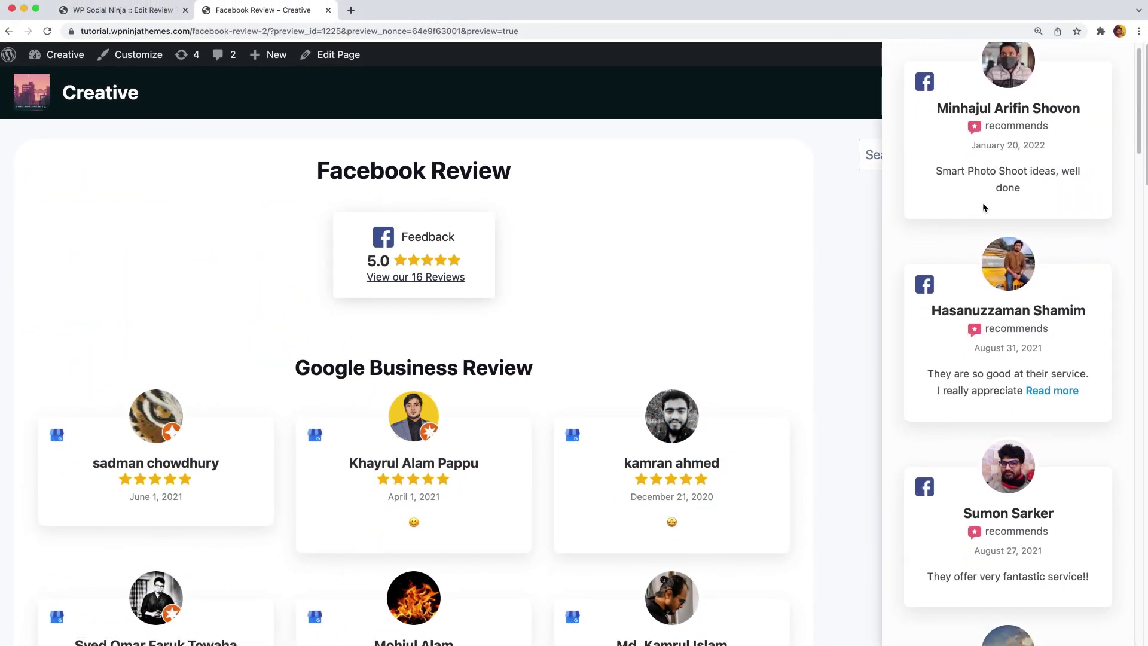
{"action": "scroll", "coordinate": [992, 219], "scroll_direction": "down", "scroll_amount": 8}
{"action": "scroll", "coordinate": [991, 232], "scroll_direction": "down", "scroll_amount": 2}
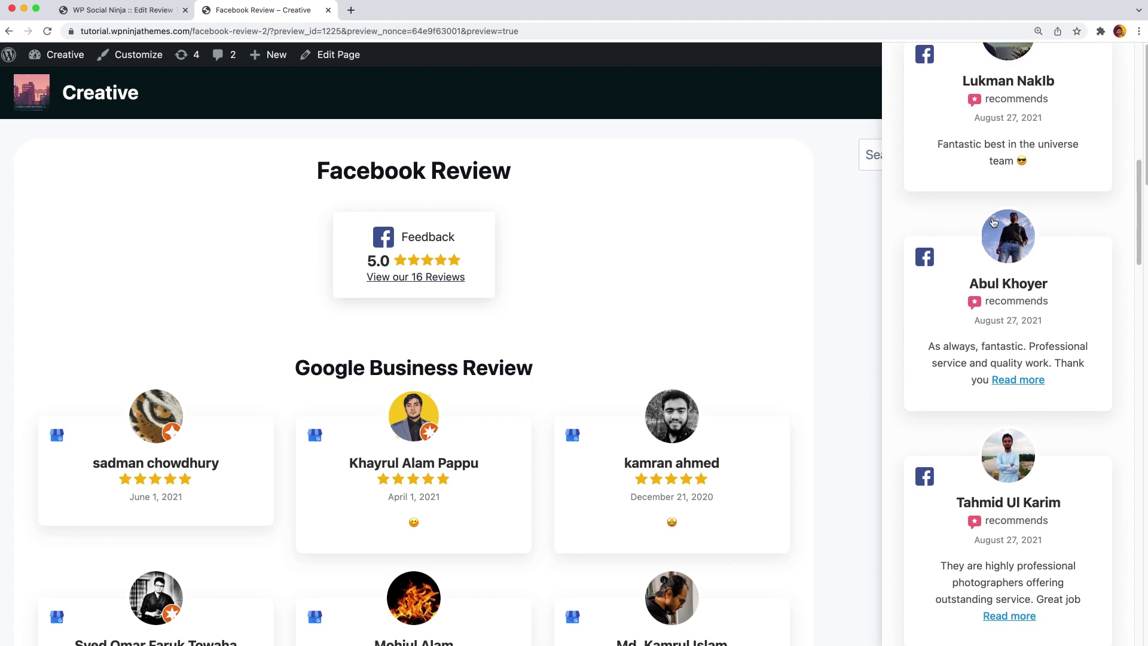
{"action": "scroll", "coordinate": [991, 232], "scroll_direction": "down", "scroll_amount": 15}
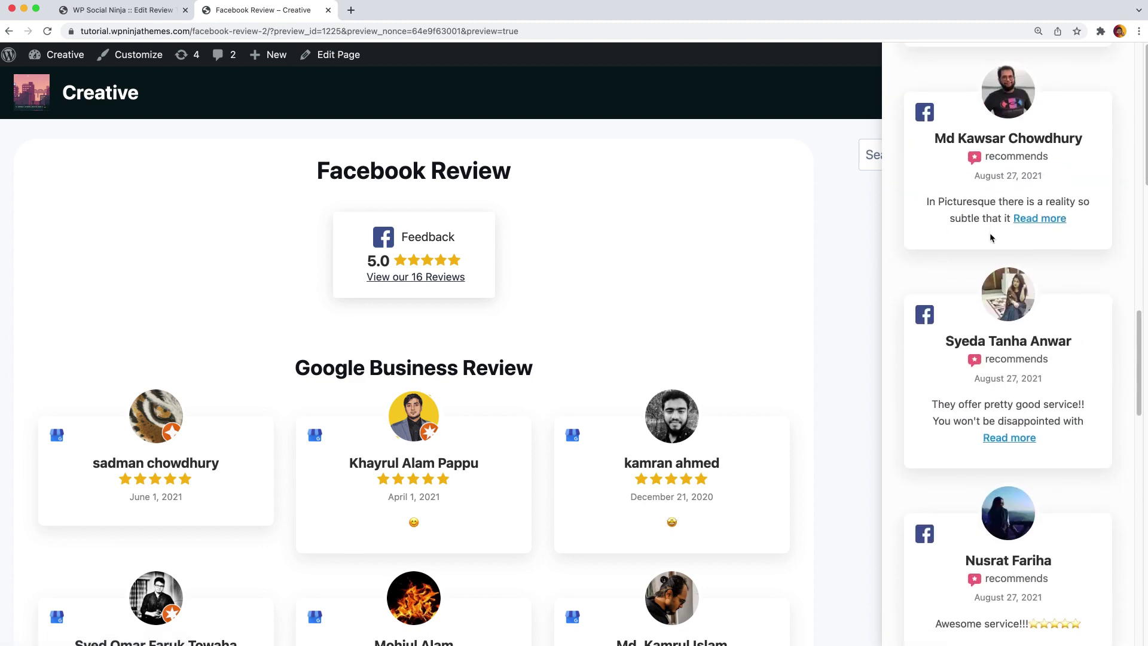
{"action": "scroll", "coordinate": [989, 237], "scroll_direction": "down", "scroll_amount": 5}
{"action": "scroll", "coordinate": [989, 239], "scroll_direction": "down", "scroll_amount": 5}
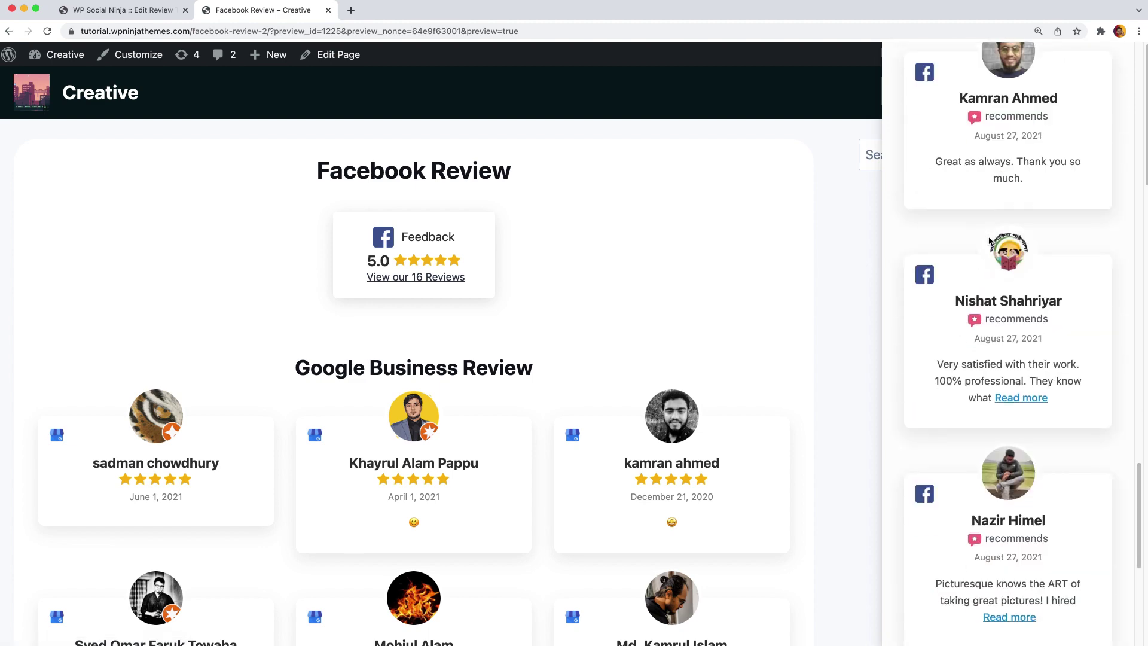
{"action": "scroll", "coordinate": [990, 241], "scroll_direction": "up", "scroll_amount": 20}
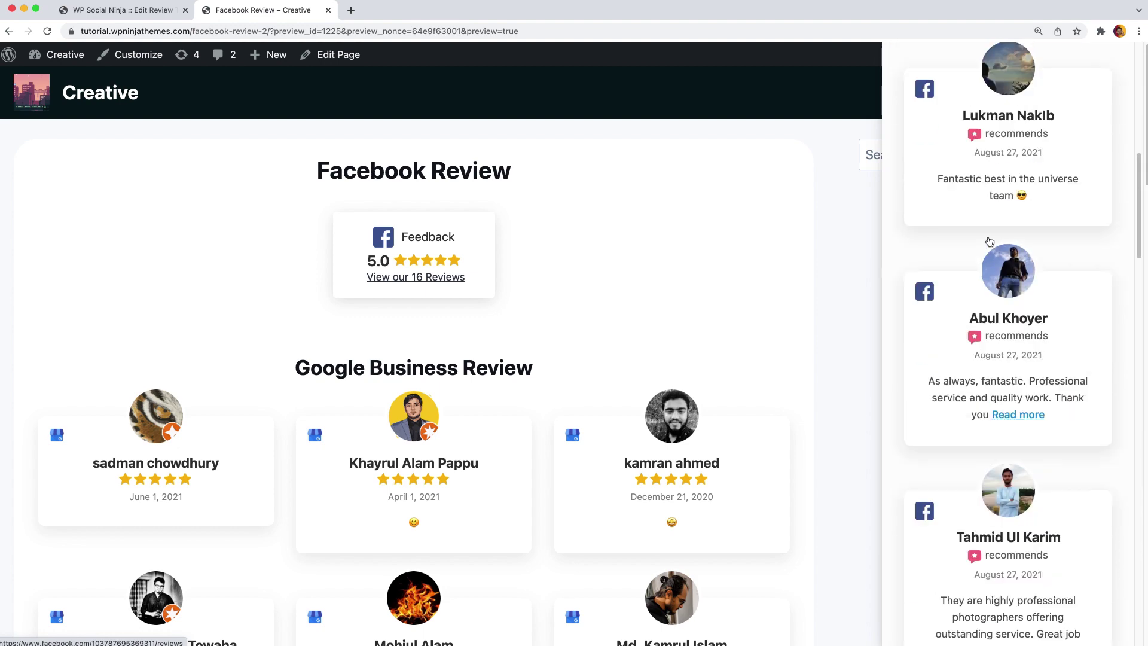